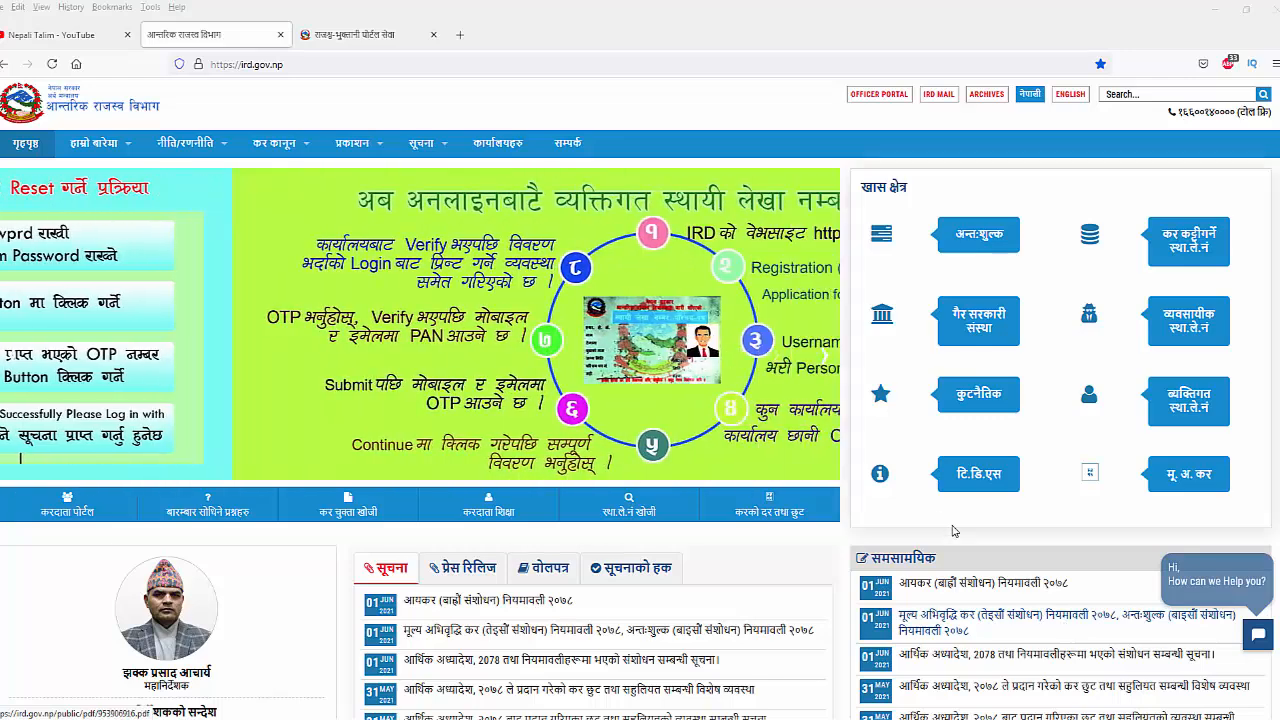
Switch to the राजस्व-भुक्तानी पोर्टल सेवा tab showing the revenue payment portal login page
click(379, 36)
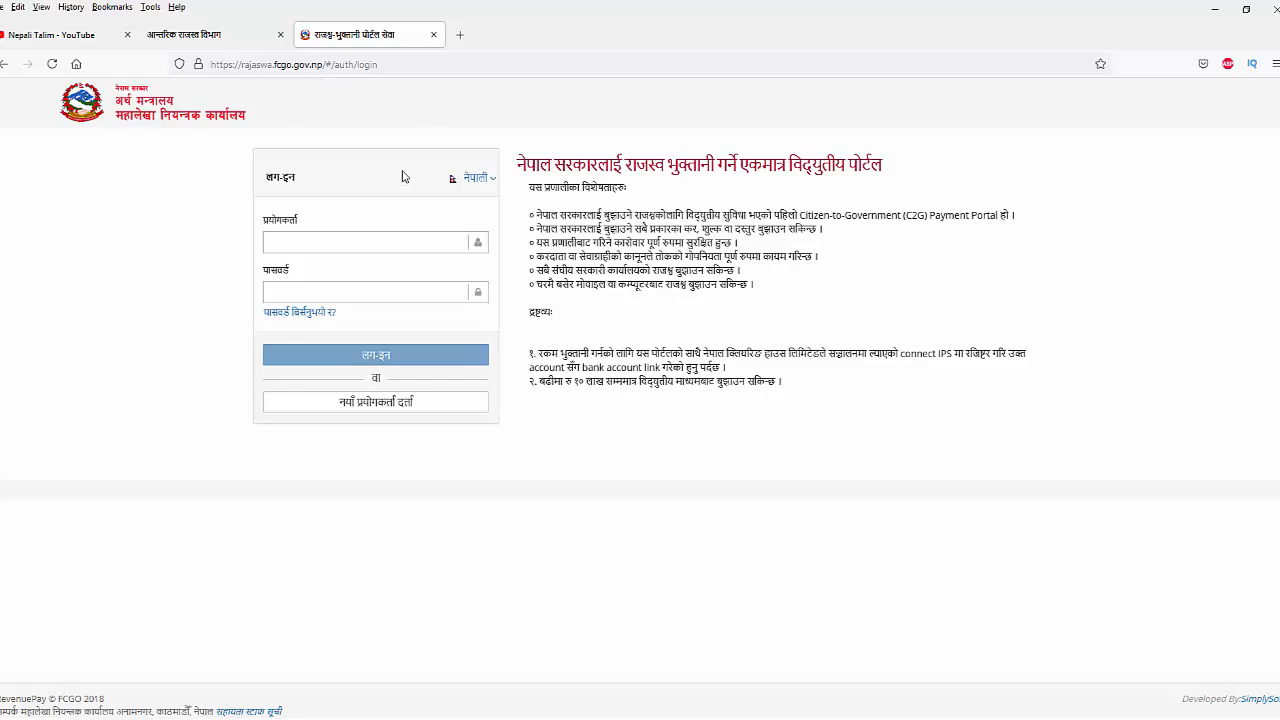
Leave the Rajaswa login unused and return to the ird.gov.np home page
click(409, 248)
click(212, 38)
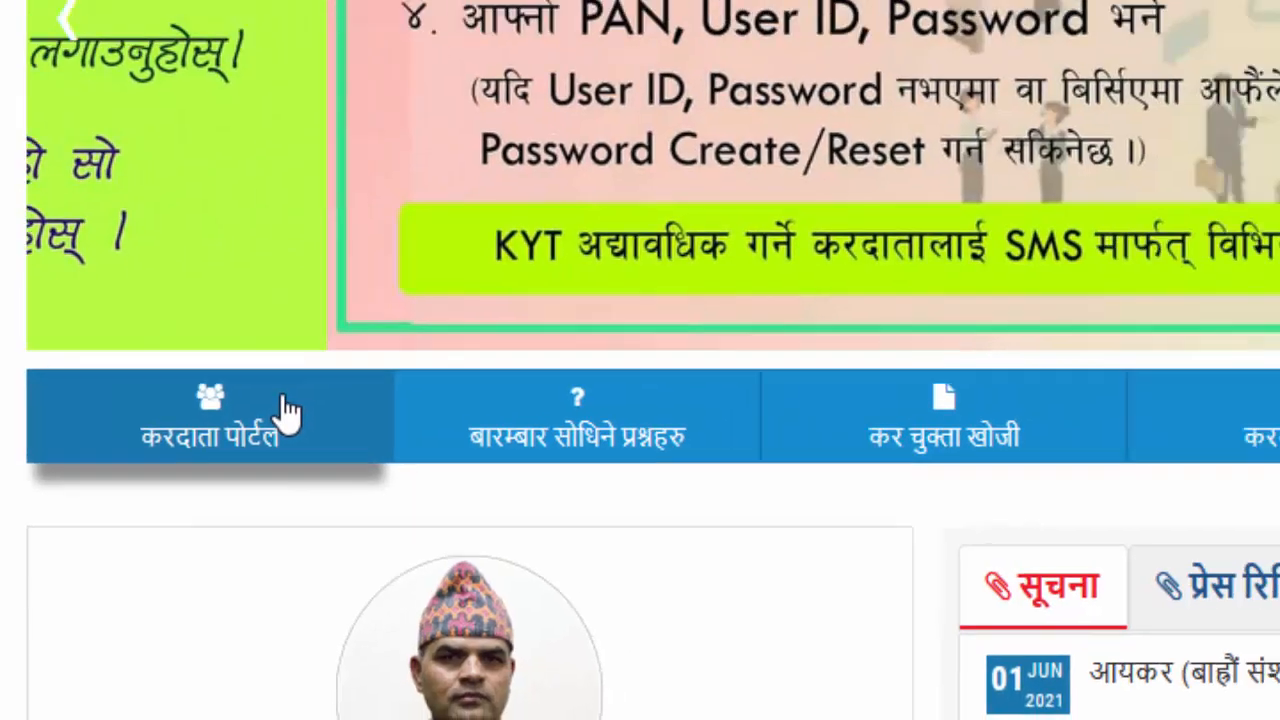
Log in to the Taxpayer Portal via General > Taxpayer Login, using autofilled credentials and the PAN
click(322, 392)
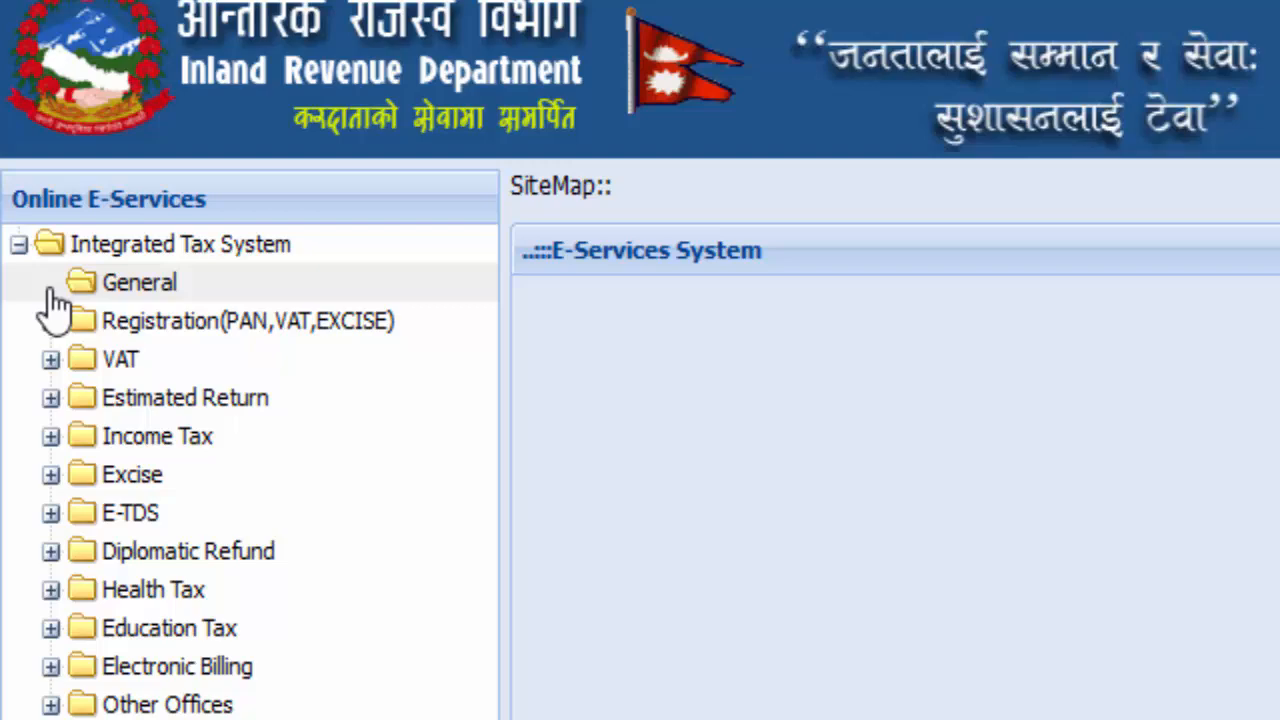
click(55, 292)
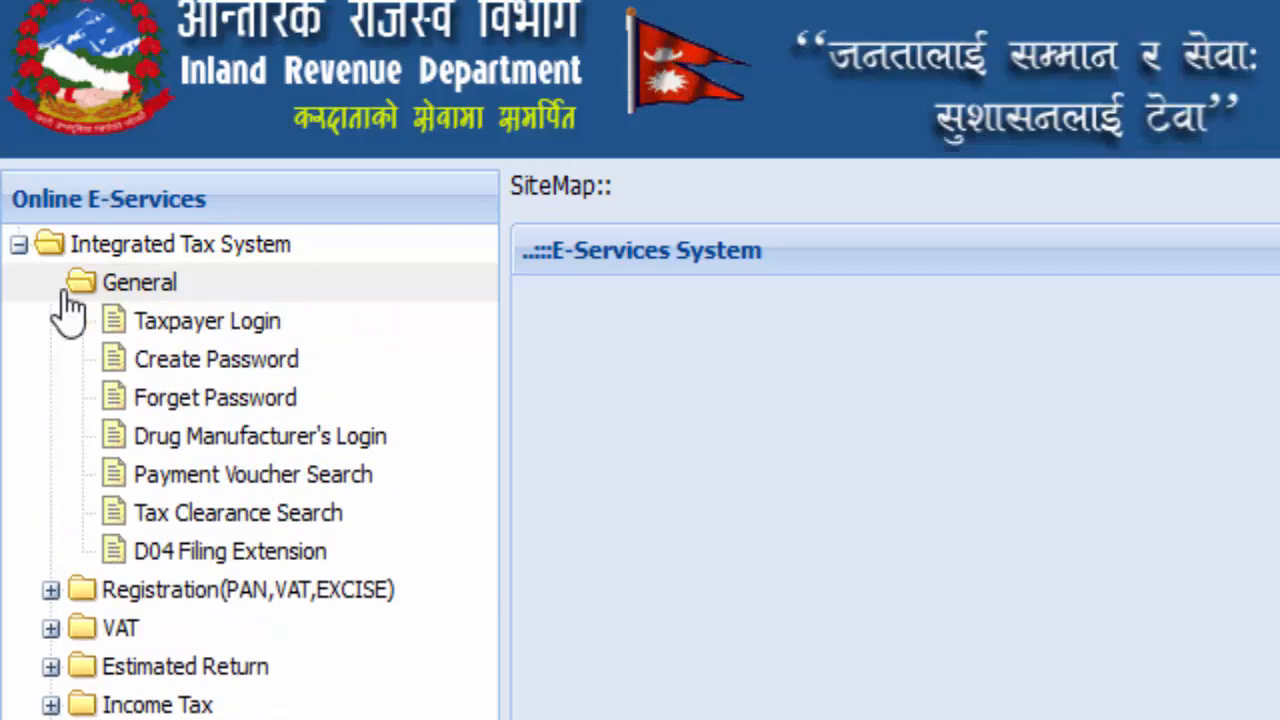
click(182, 324)
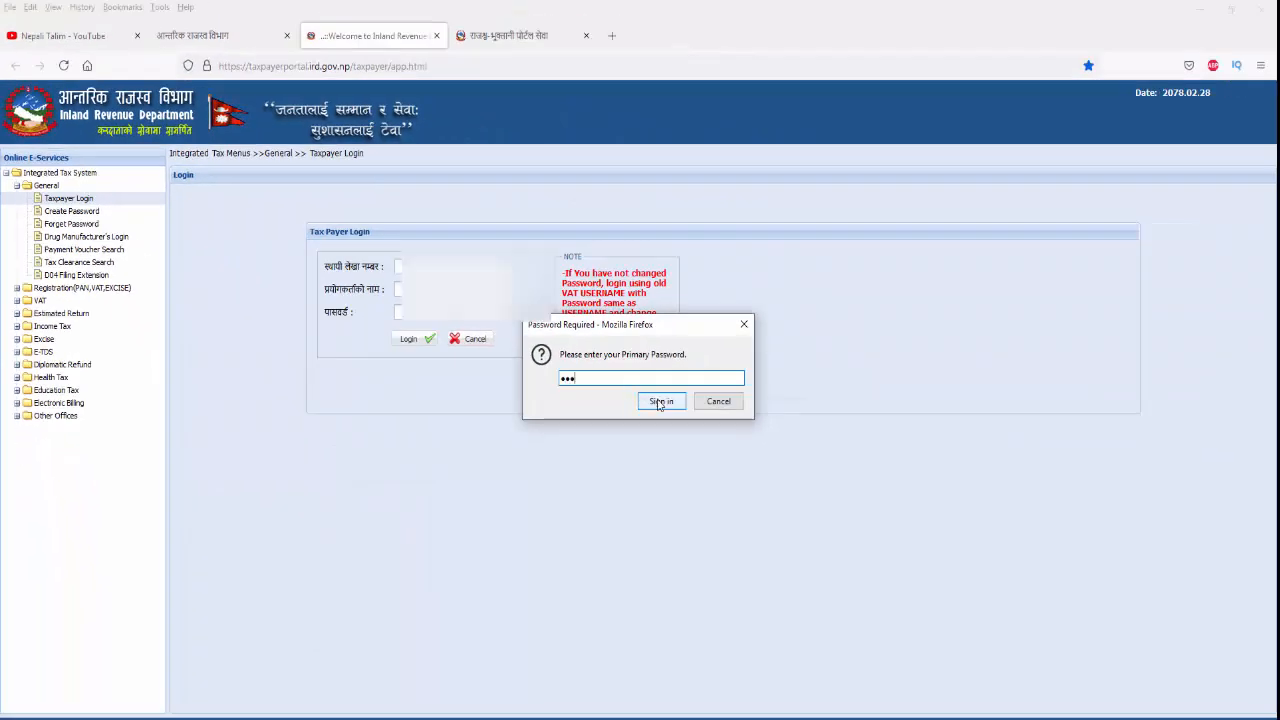
click(660, 401)
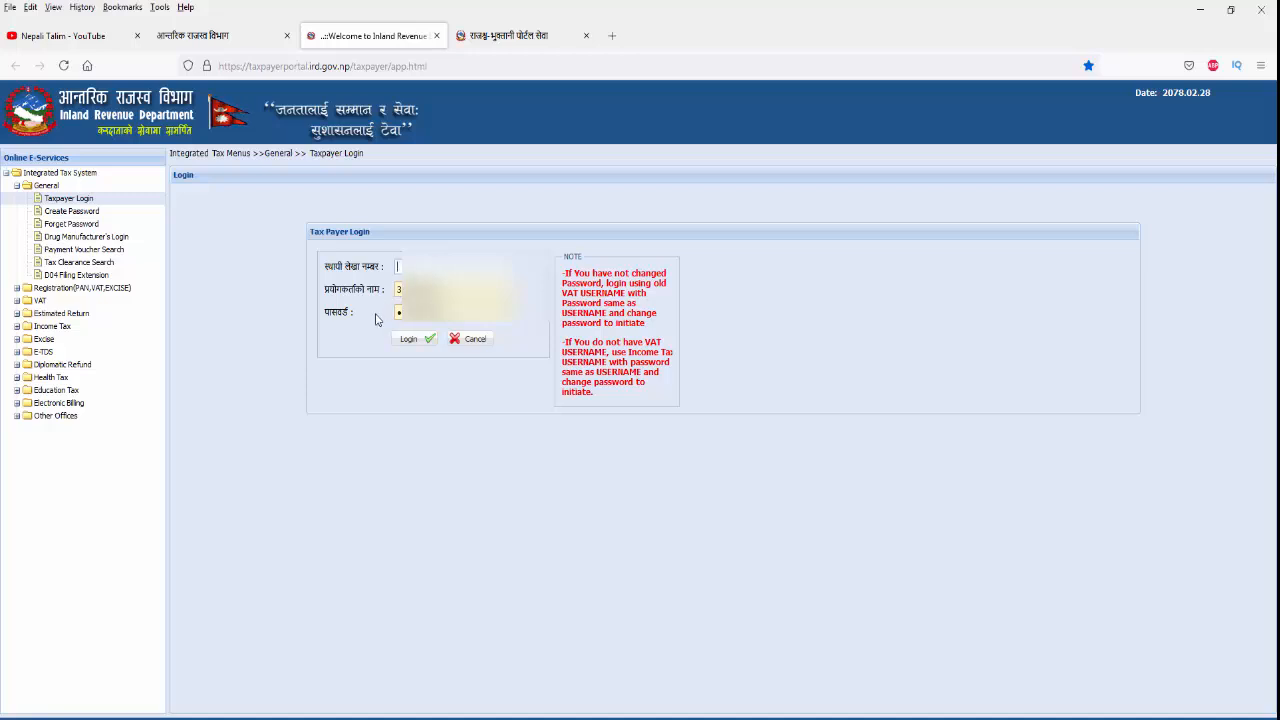
text(3)
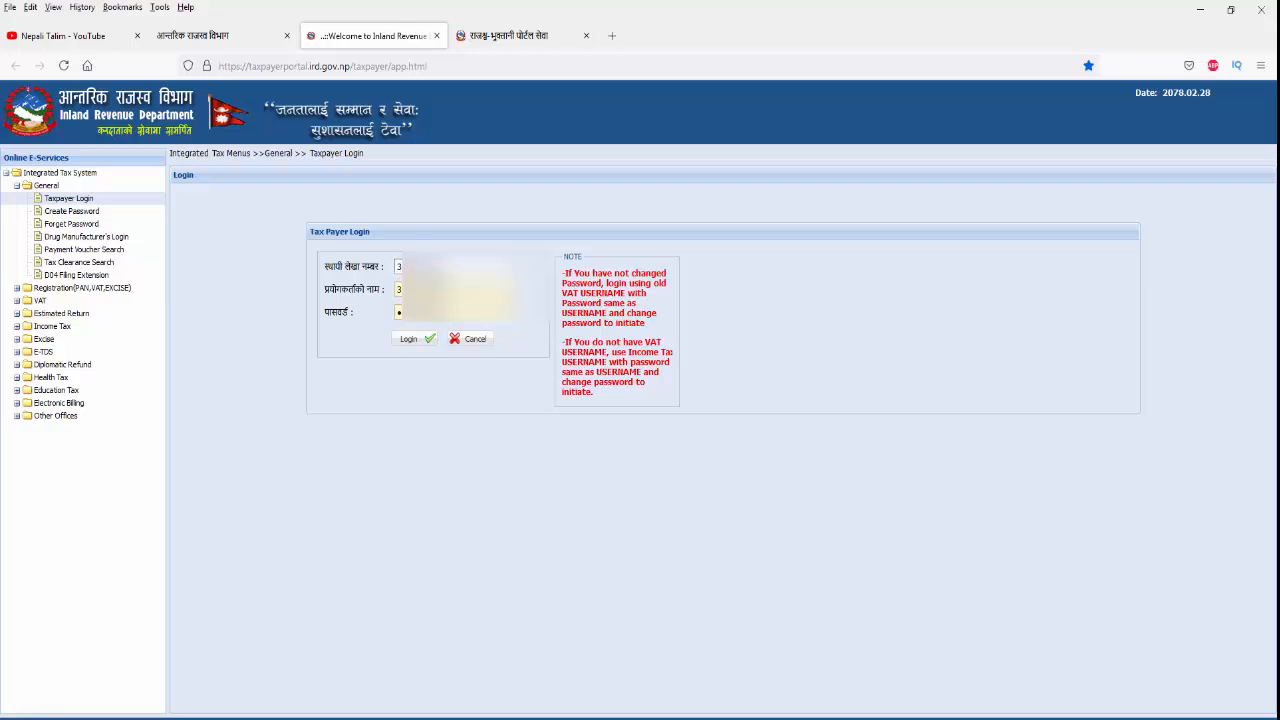
click(410, 341)
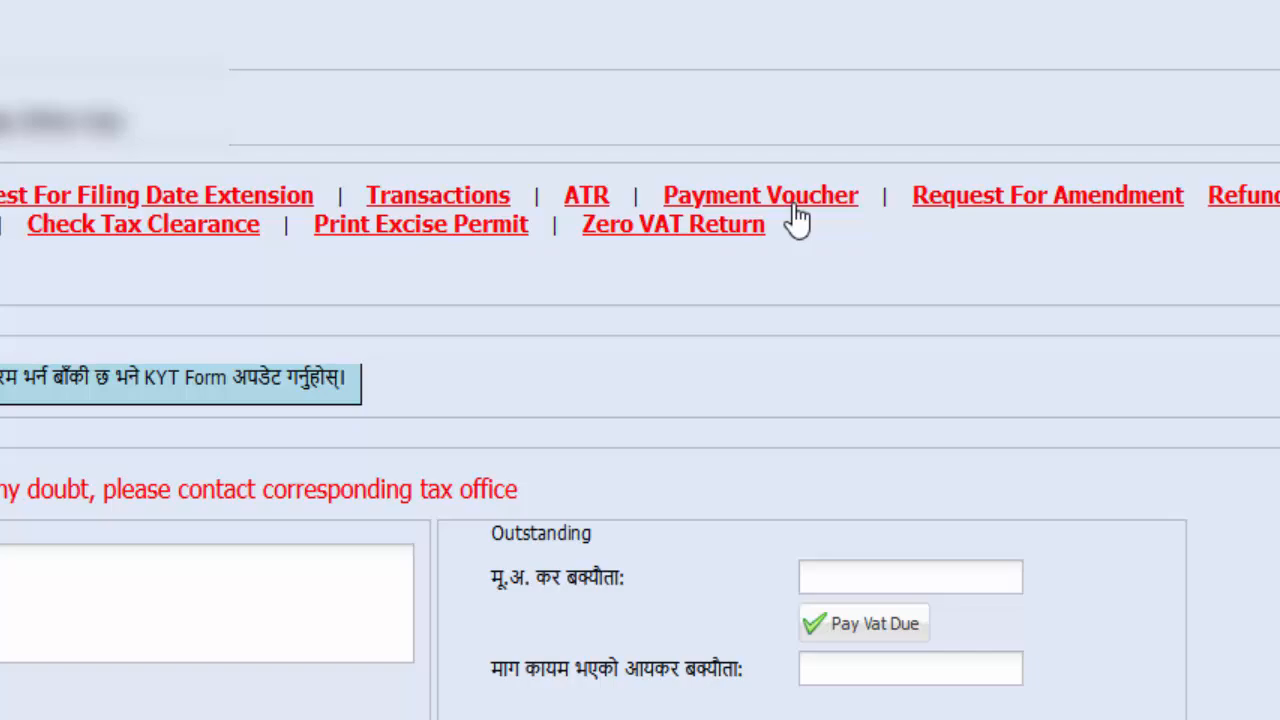
Open the payment voucher page with Everest Bank [11009] as the receiving bank
click(797, 219)
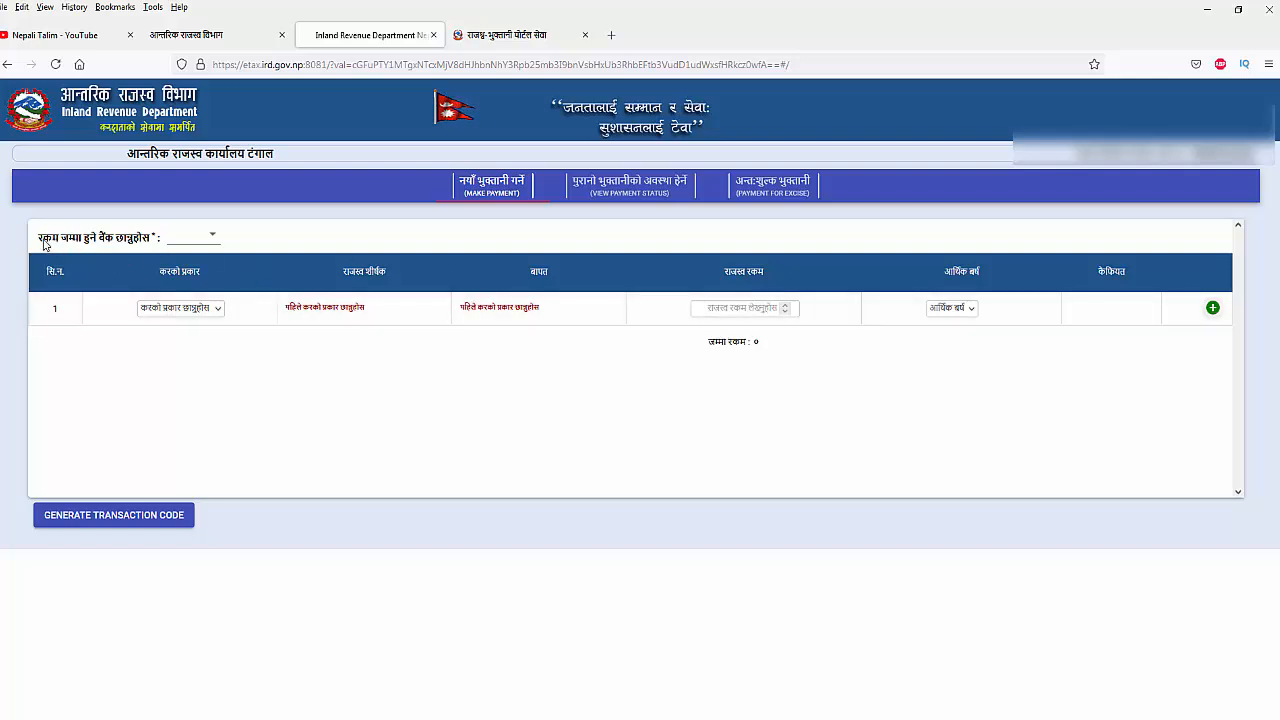
click(200, 238)
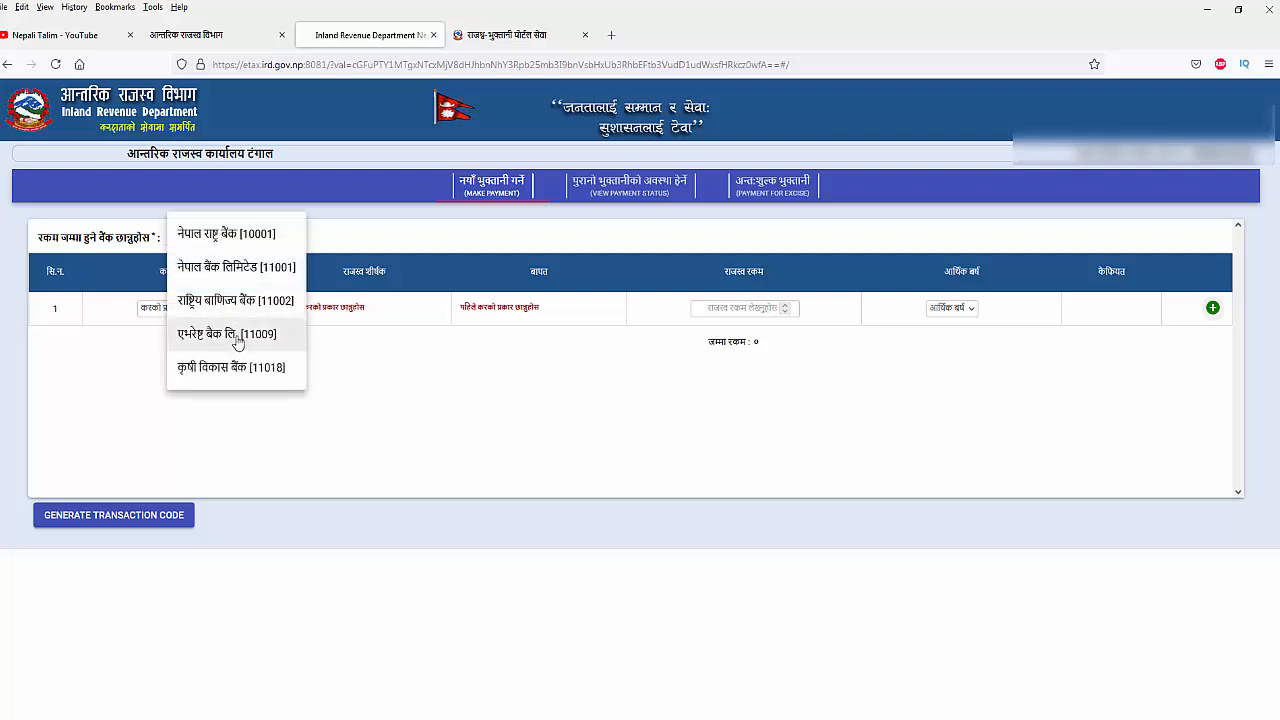
click(238, 336)
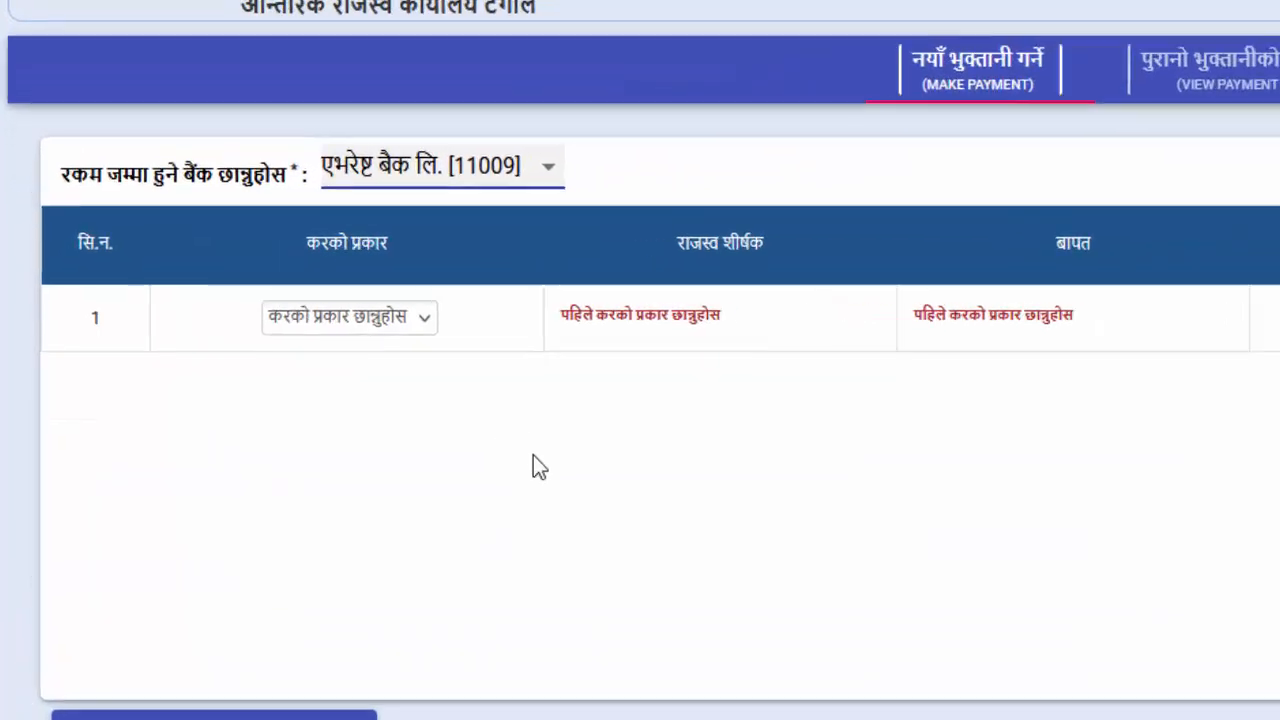
Fill row 1 with आय कर, heading 11211, purpose अग्रीम कर कट्टी and amount 518
click(395, 330)
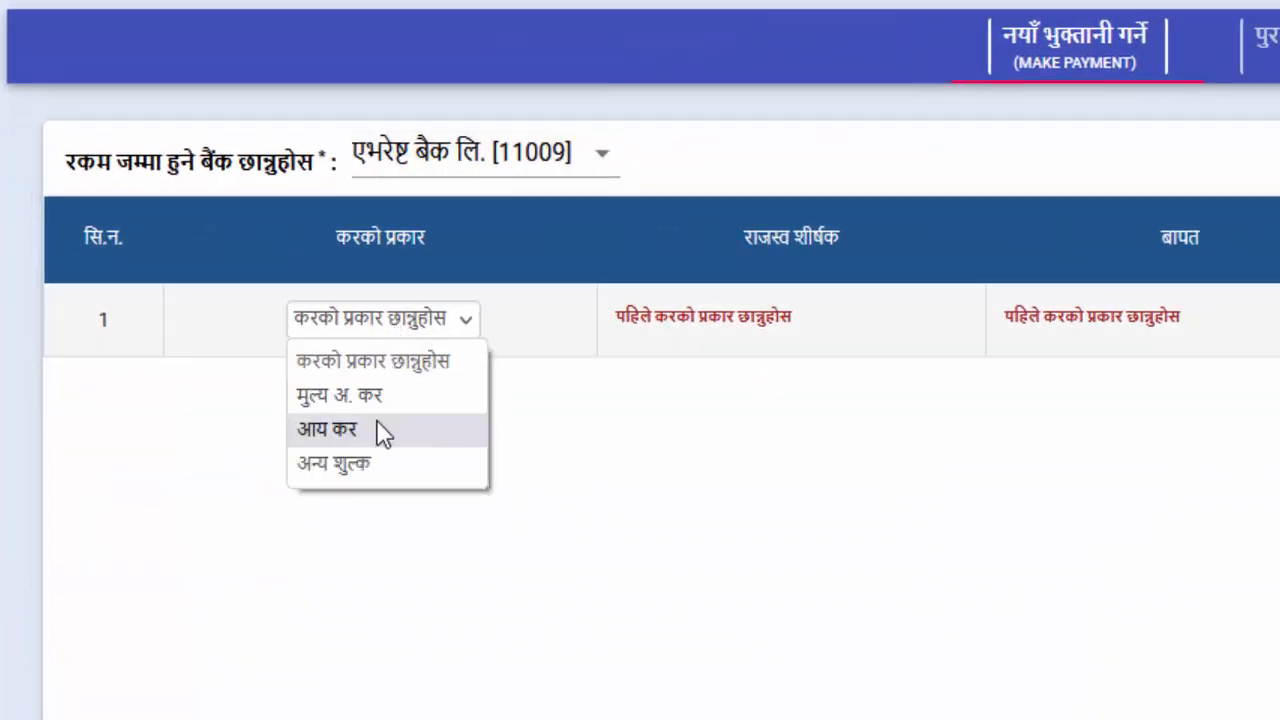
click(385, 432)
click(411, 334)
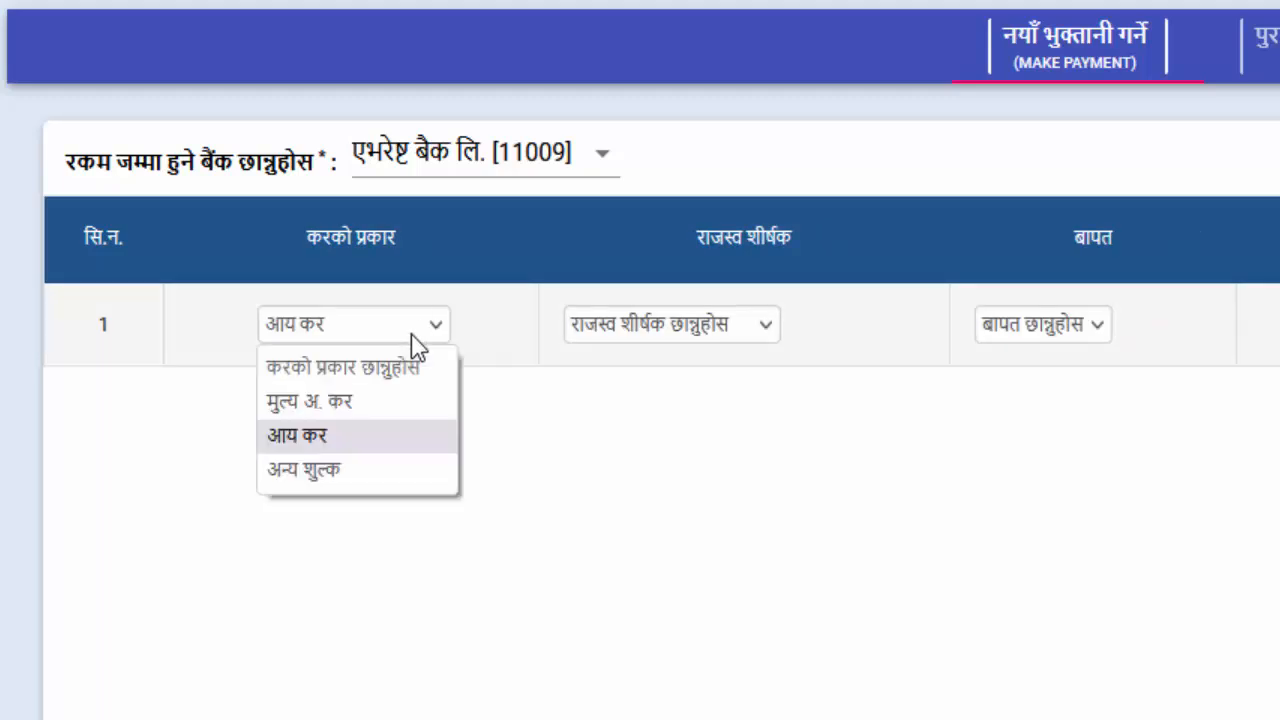
click(360, 435)
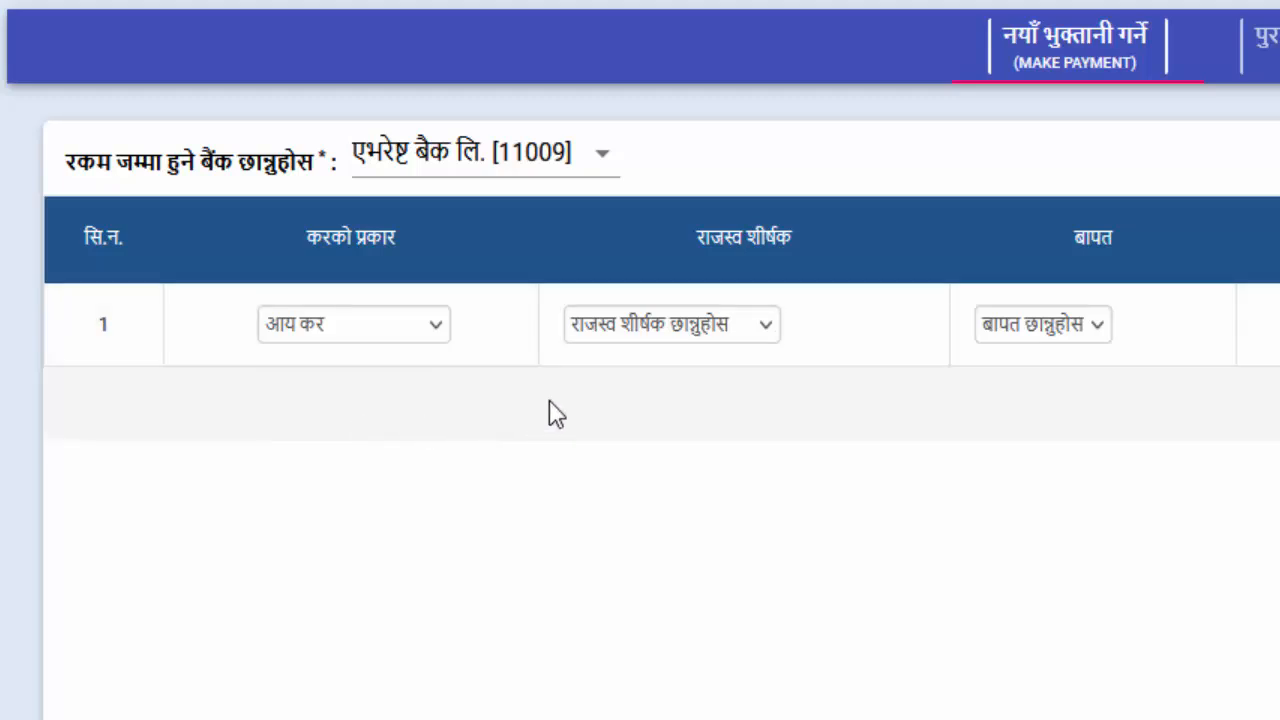
click(678, 331)
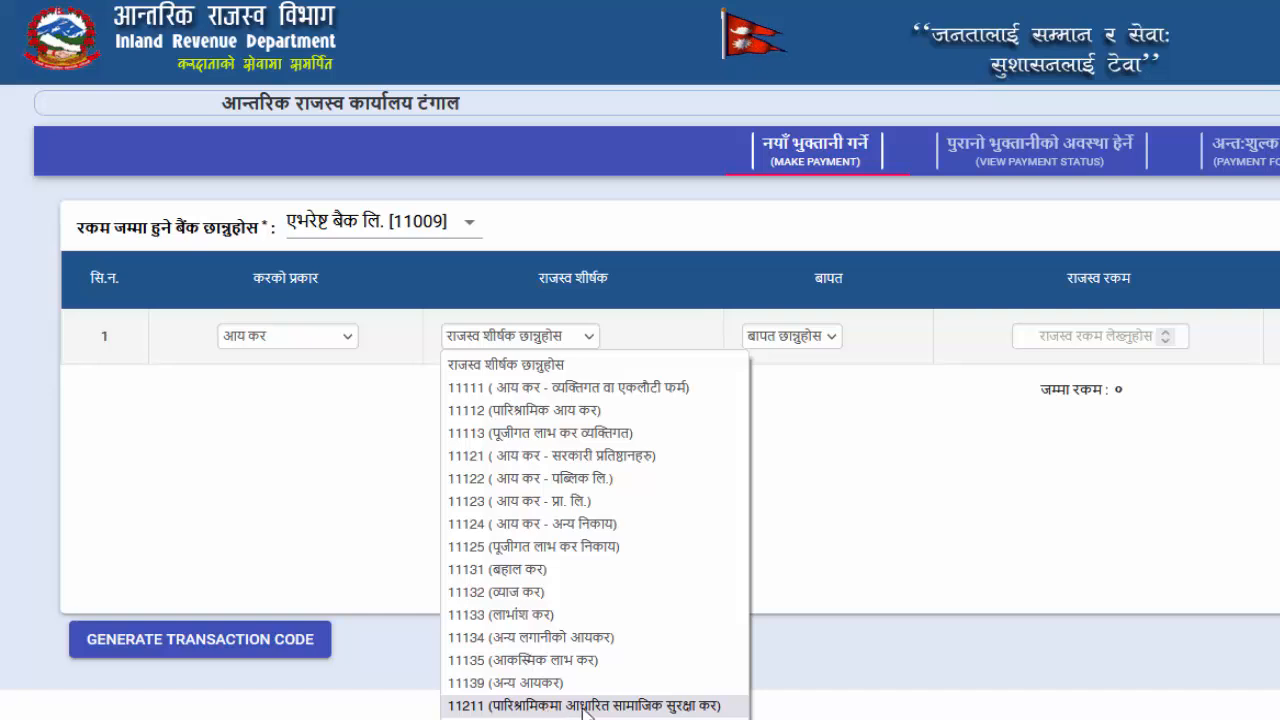
click(677, 706)
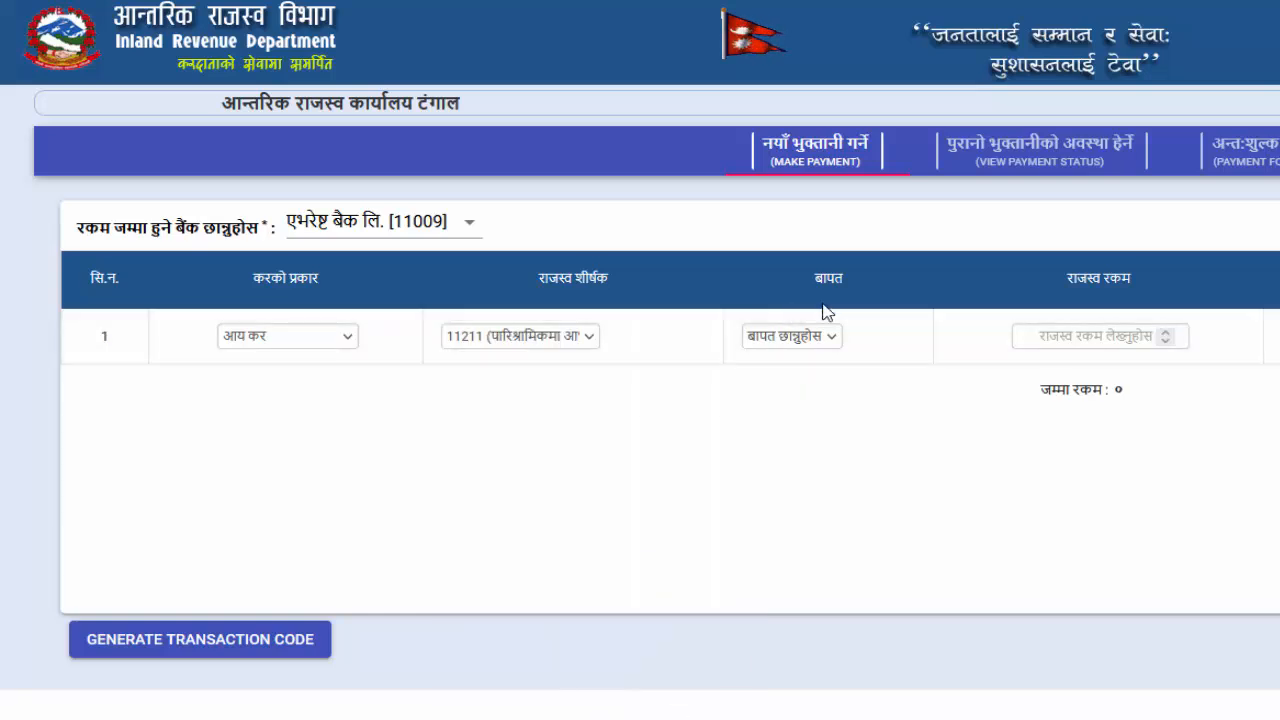
click(824, 337)
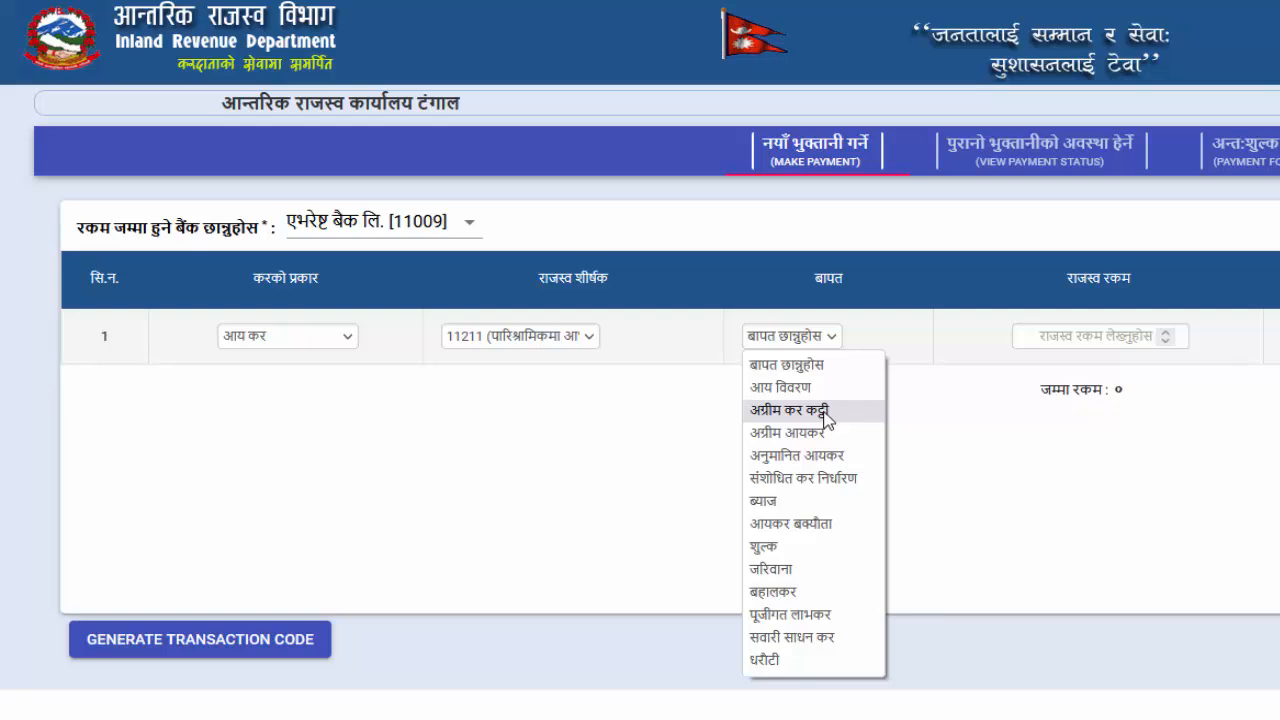
click(826, 414)
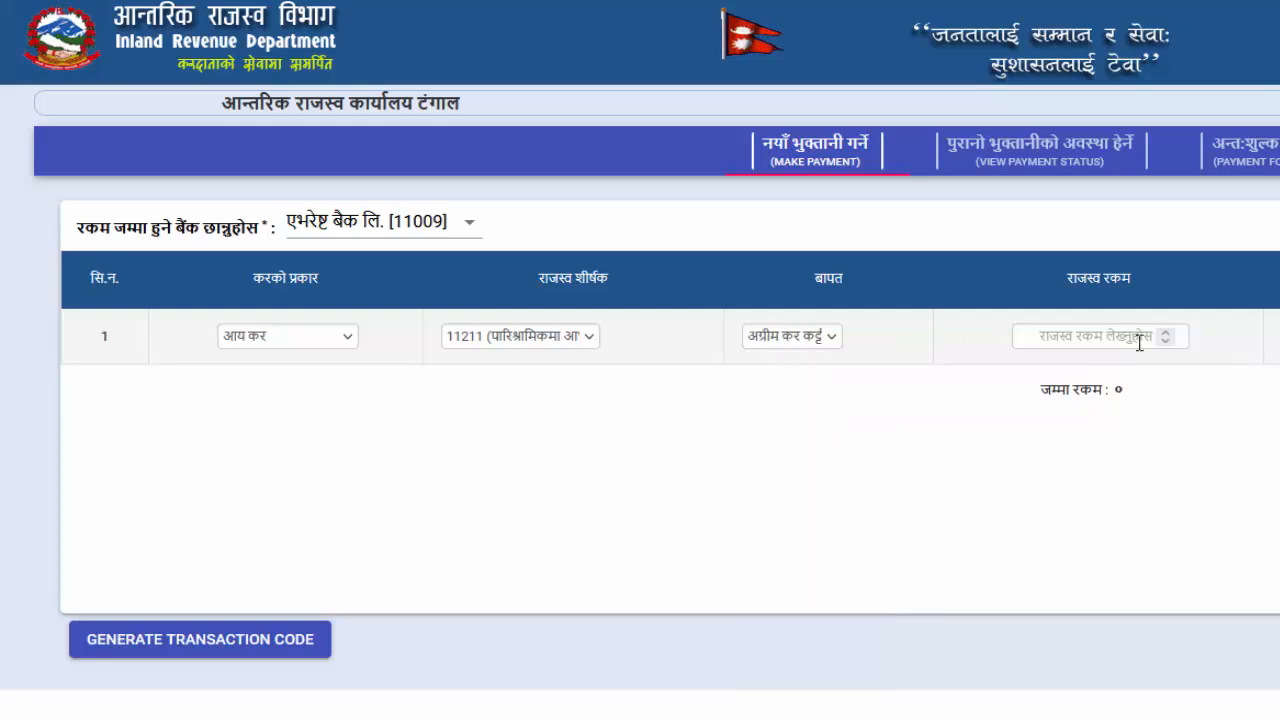
click(1139, 342)
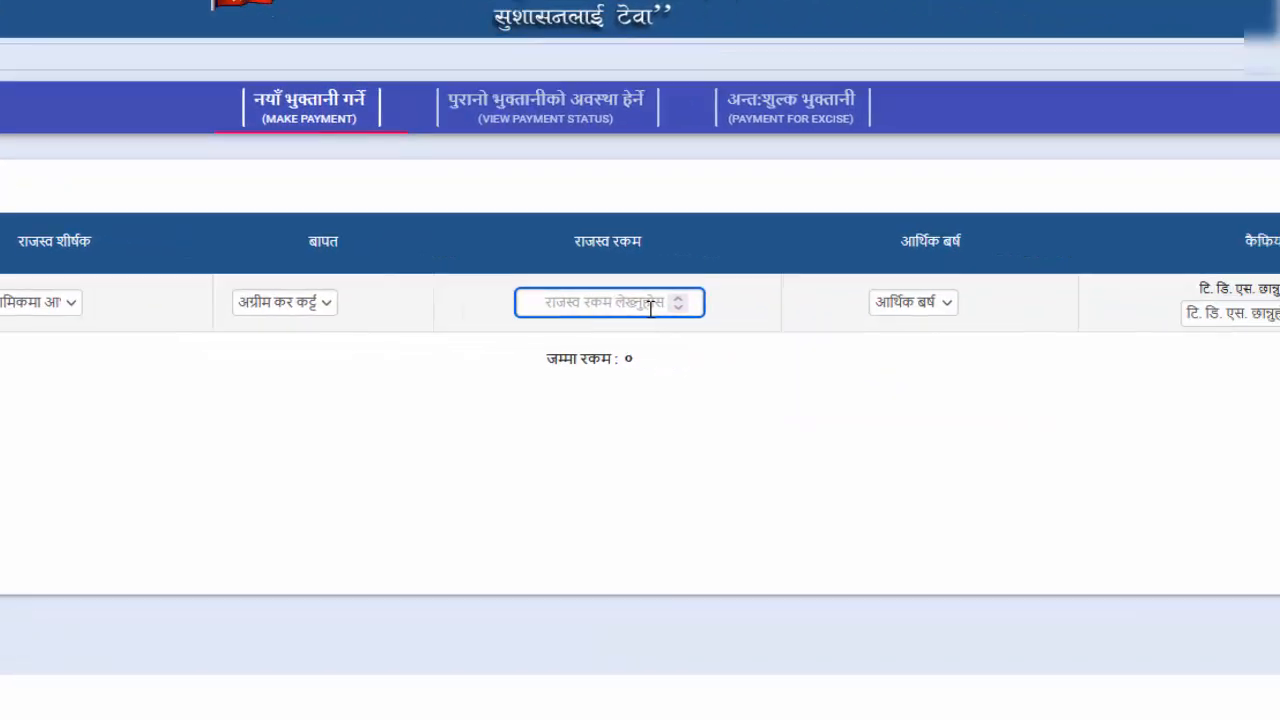
text(518)
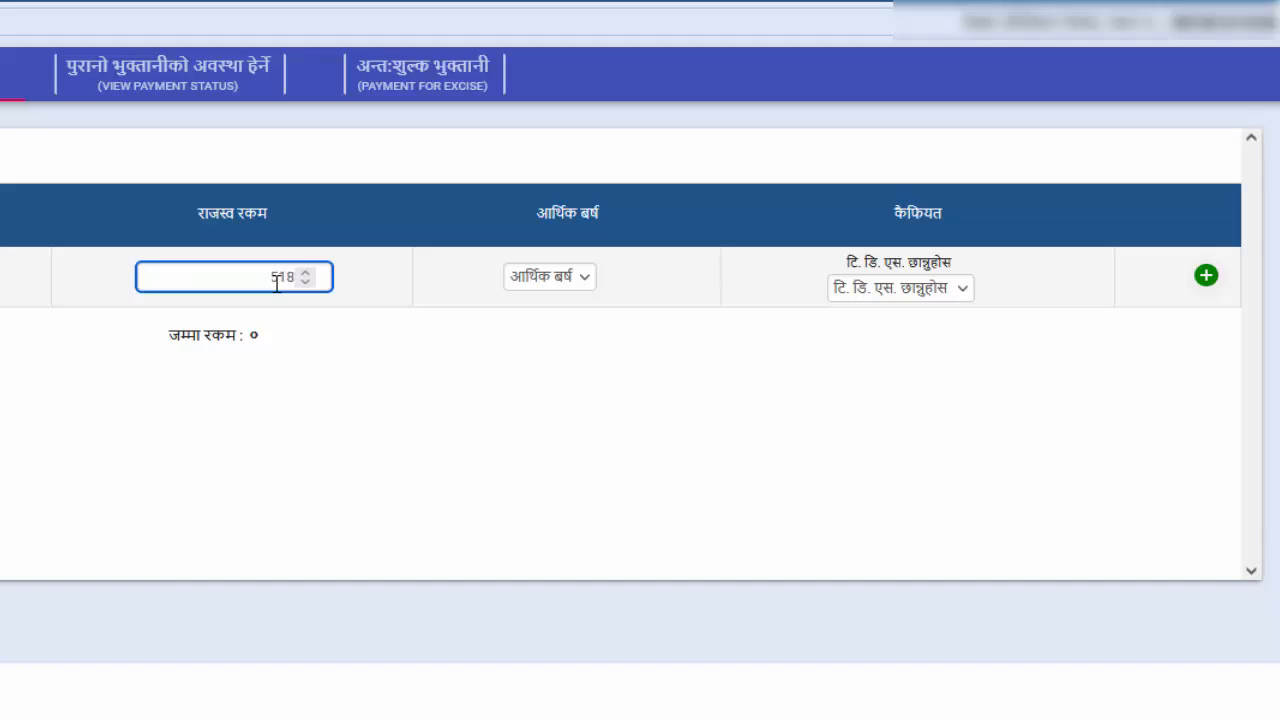
Set row 1's fiscal year to 2077/078 and TDS to हो, and add a second row
click(576, 289)
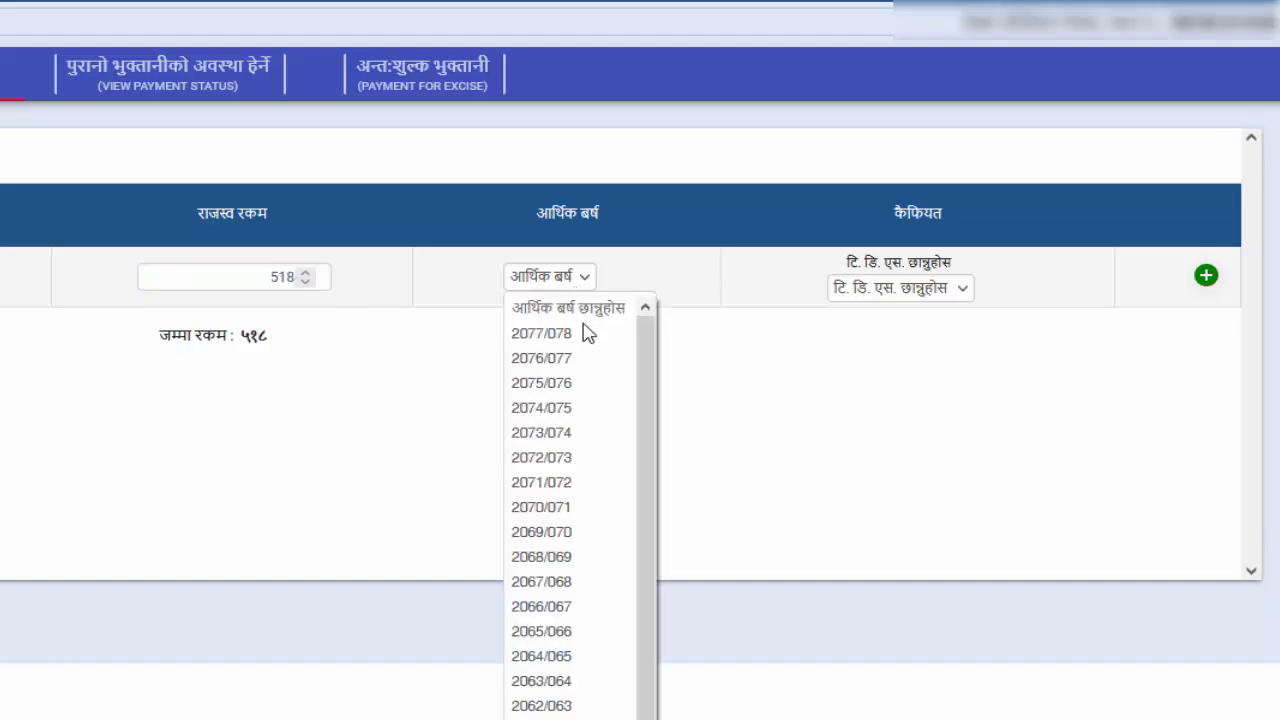
click(588, 335)
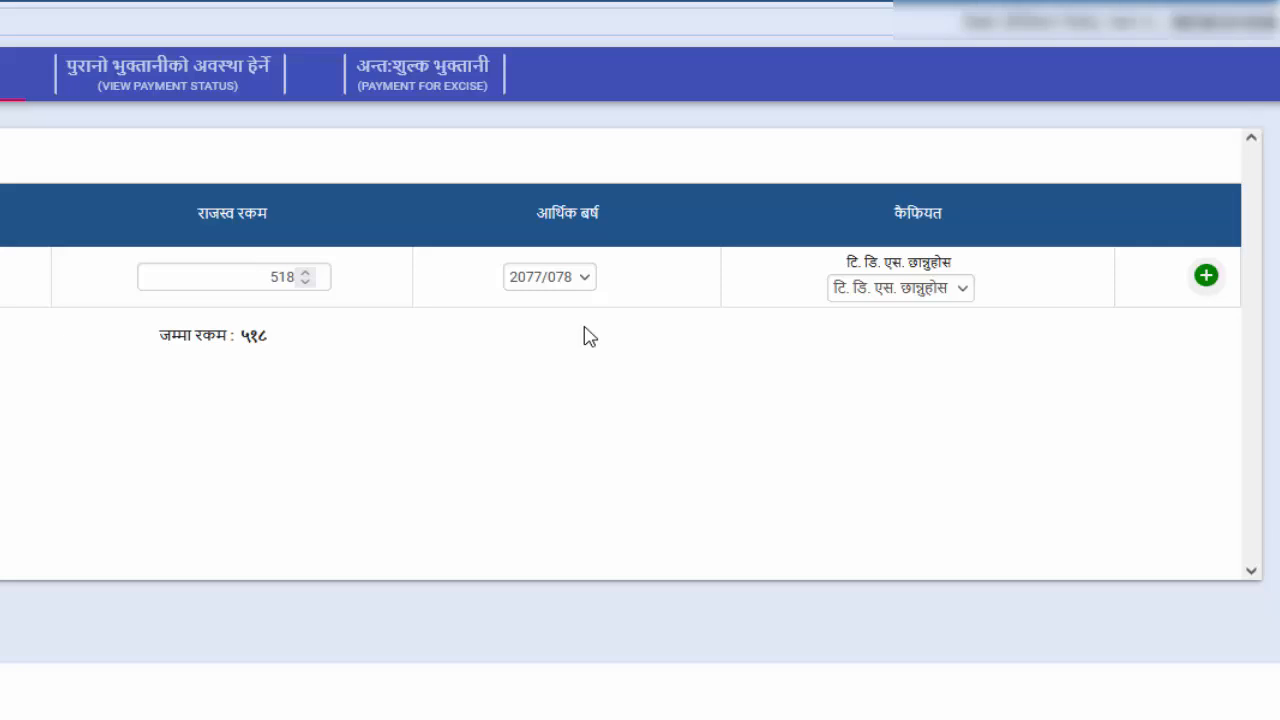
click(898, 291)
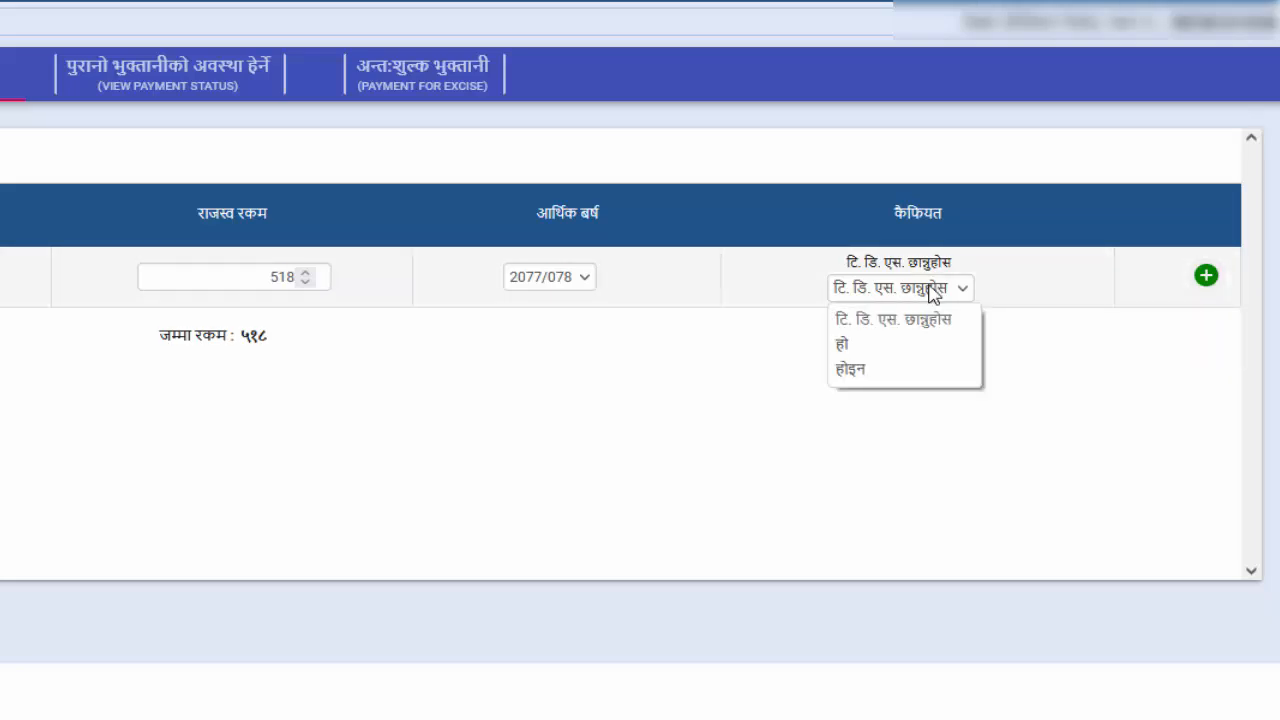
click(889, 352)
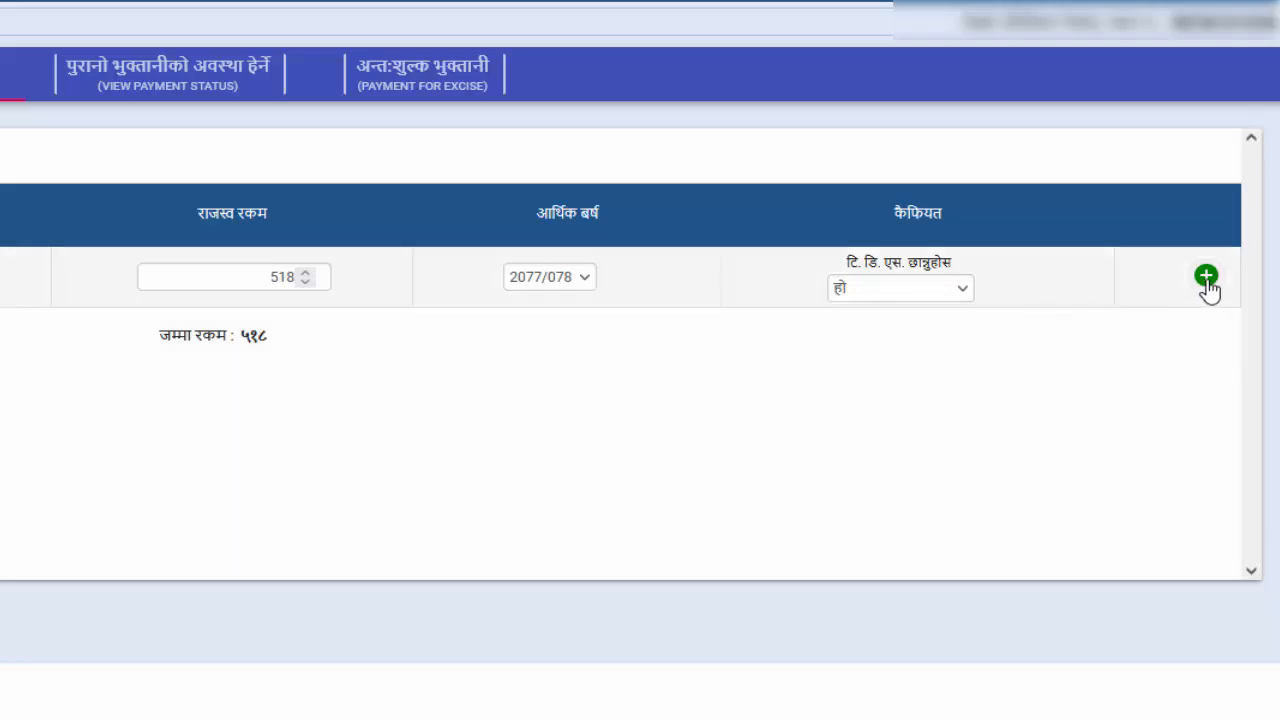
click(1207, 280)
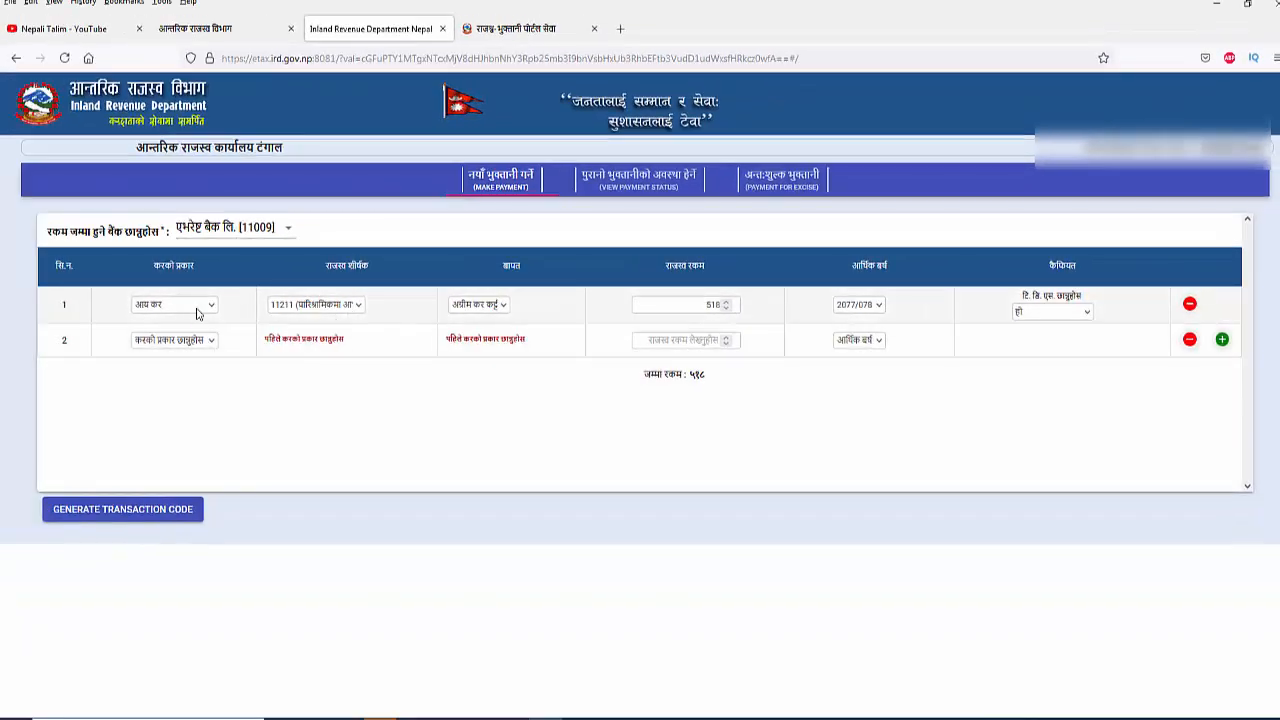
Fill row 2 with आय कर, heading 11112, purpose अग्रीम कर कट्टी and amount 44892
click(193, 341)
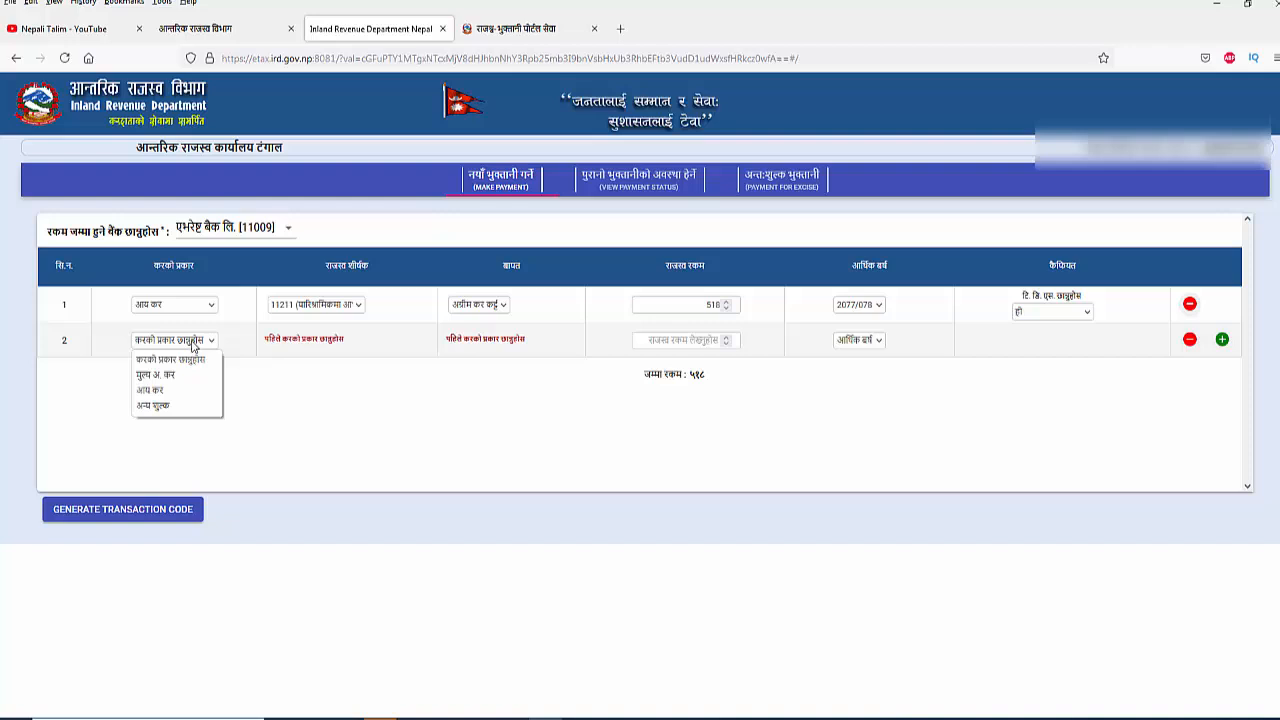
click(152, 389)
click(340, 344)
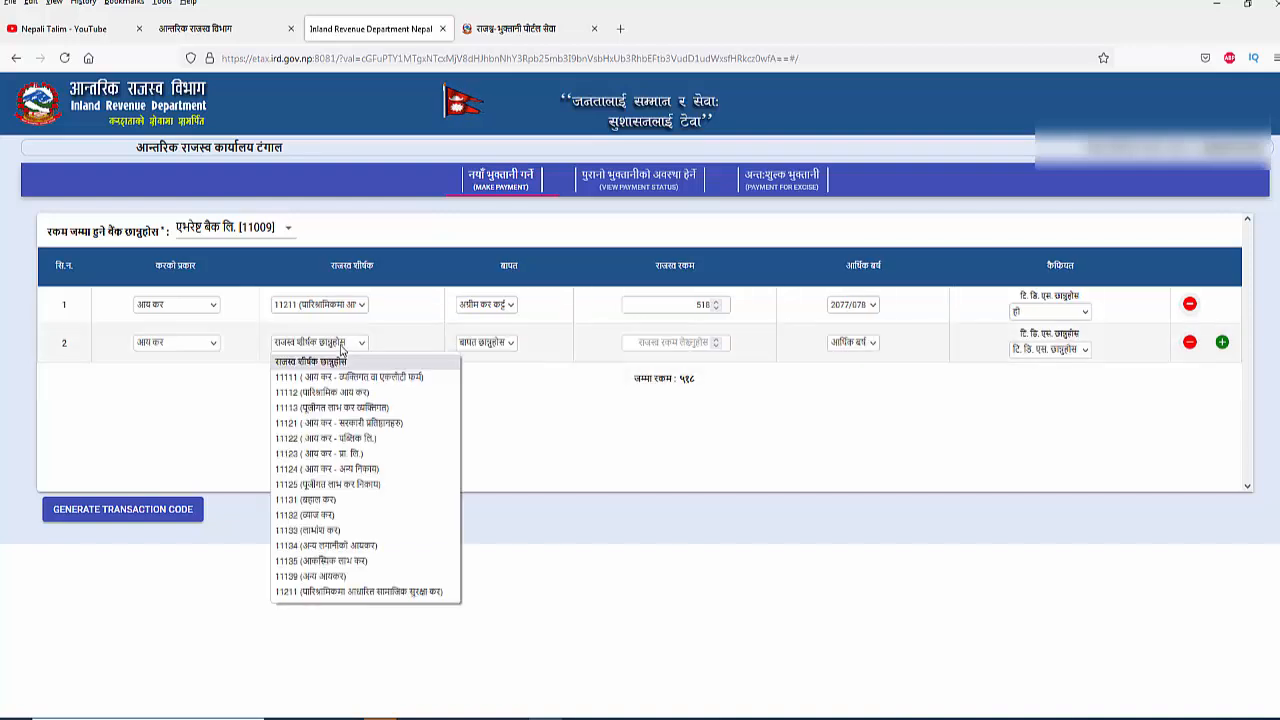
click(373, 393)
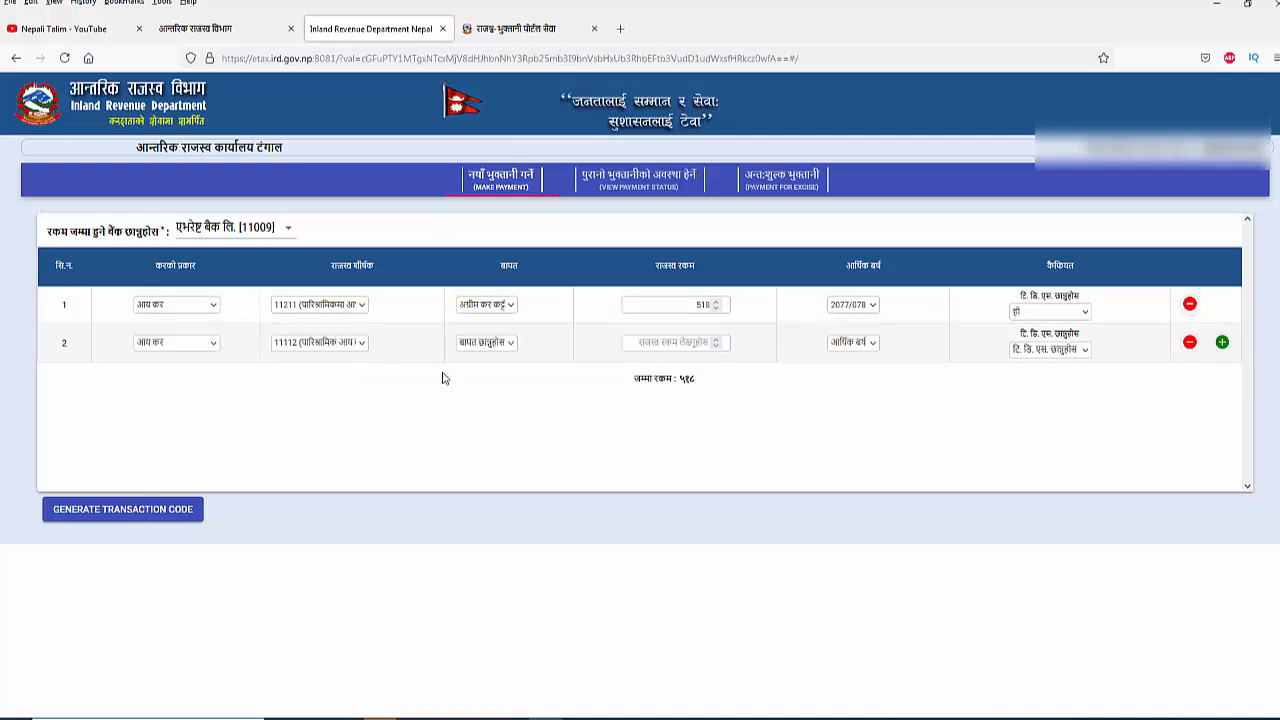
click(478, 348)
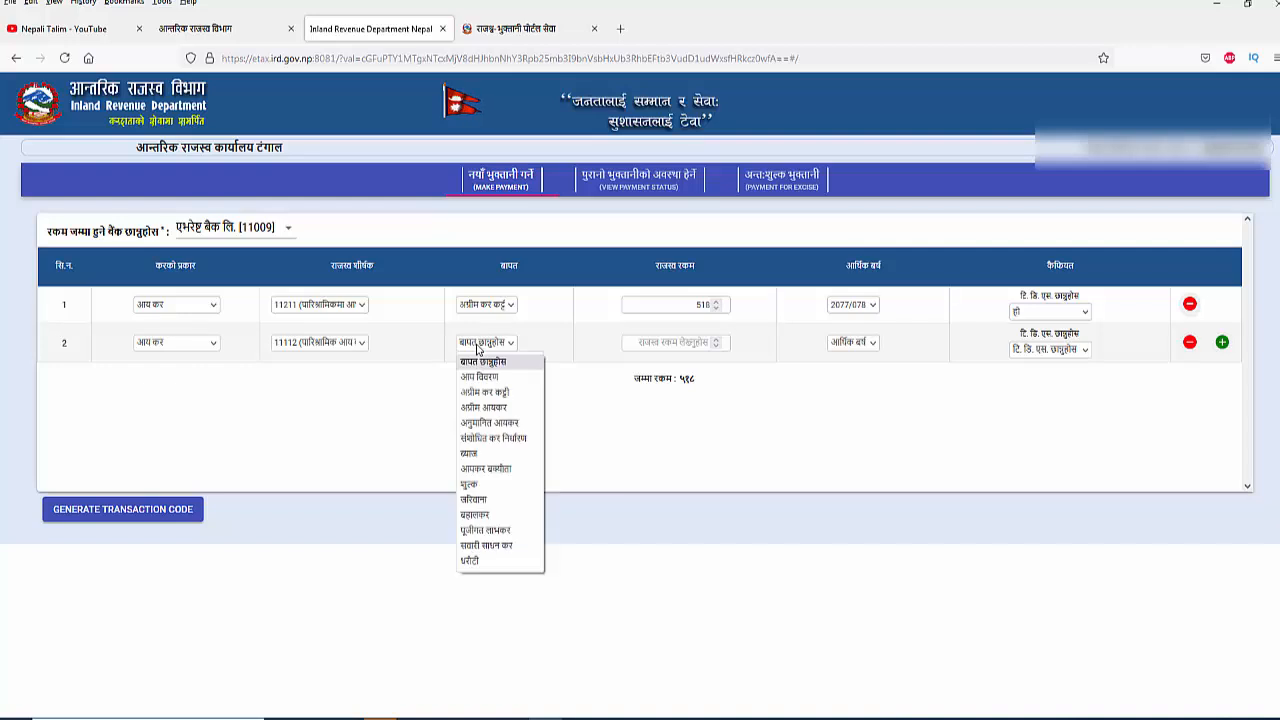
click(505, 395)
click(679, 343)
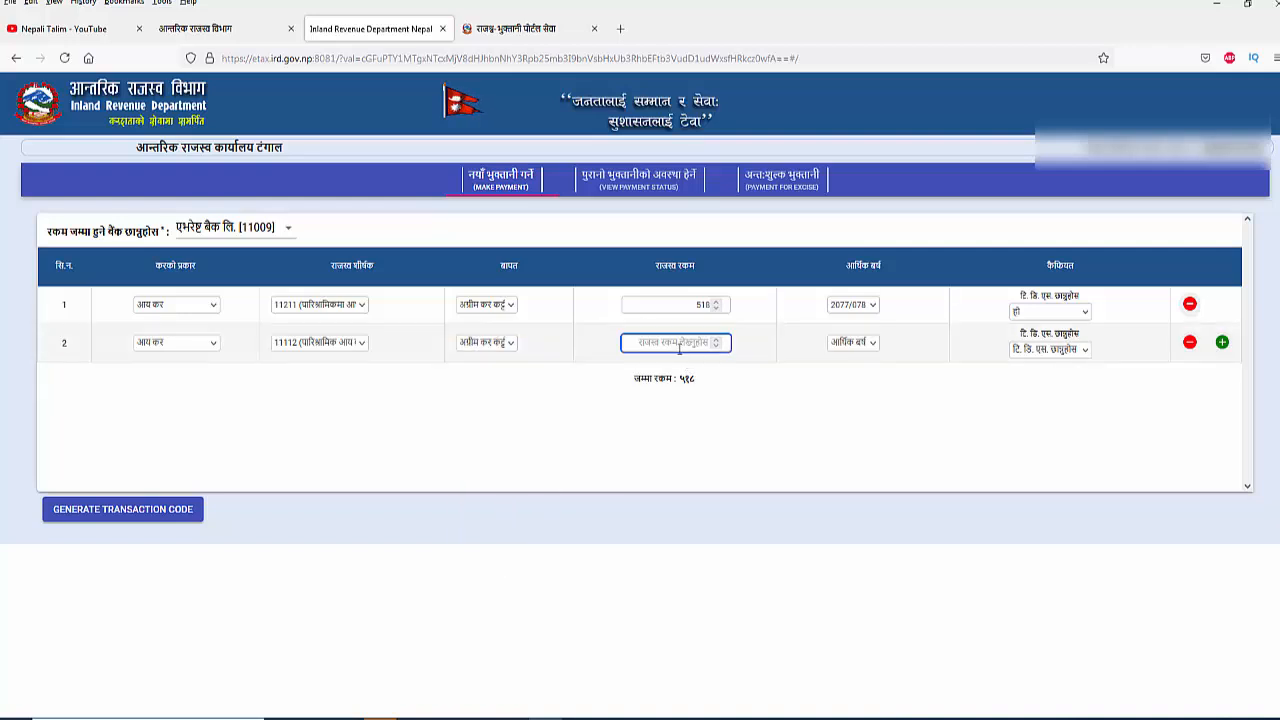
text(44892)
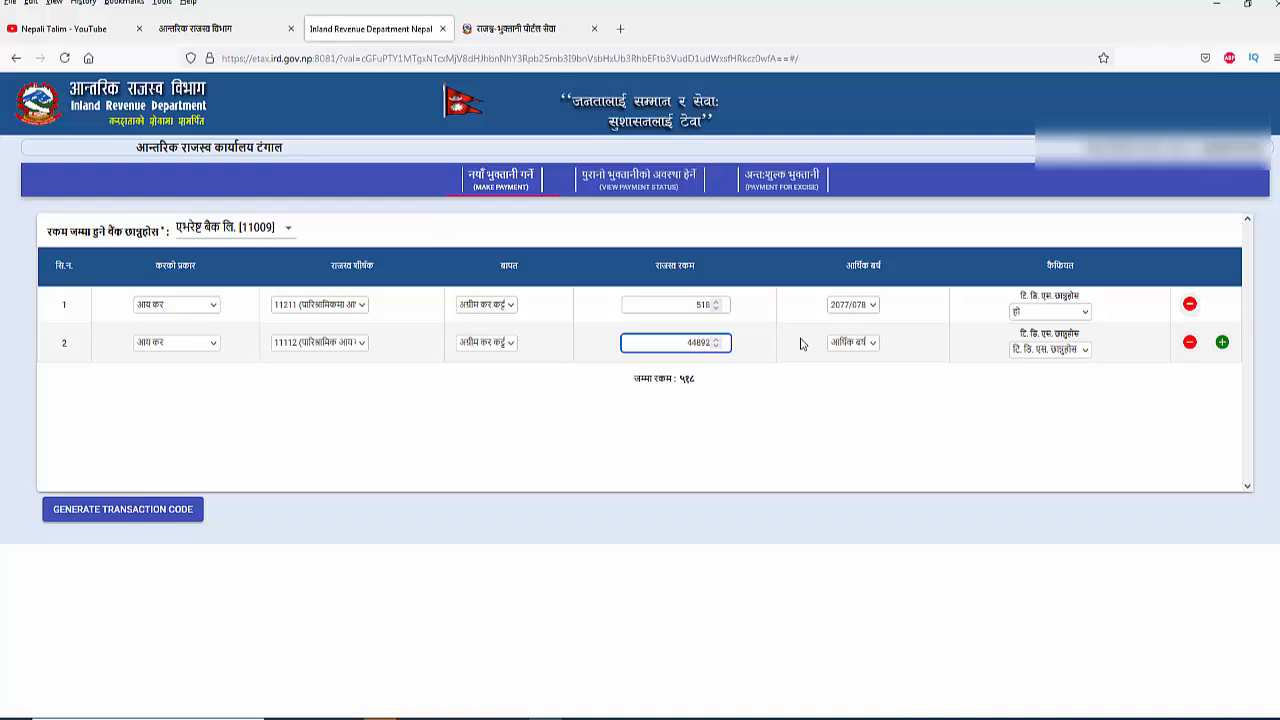
Set row 2's fiscal year to 2077/078 and TDS to हो, and add a third row
click(852, 343)
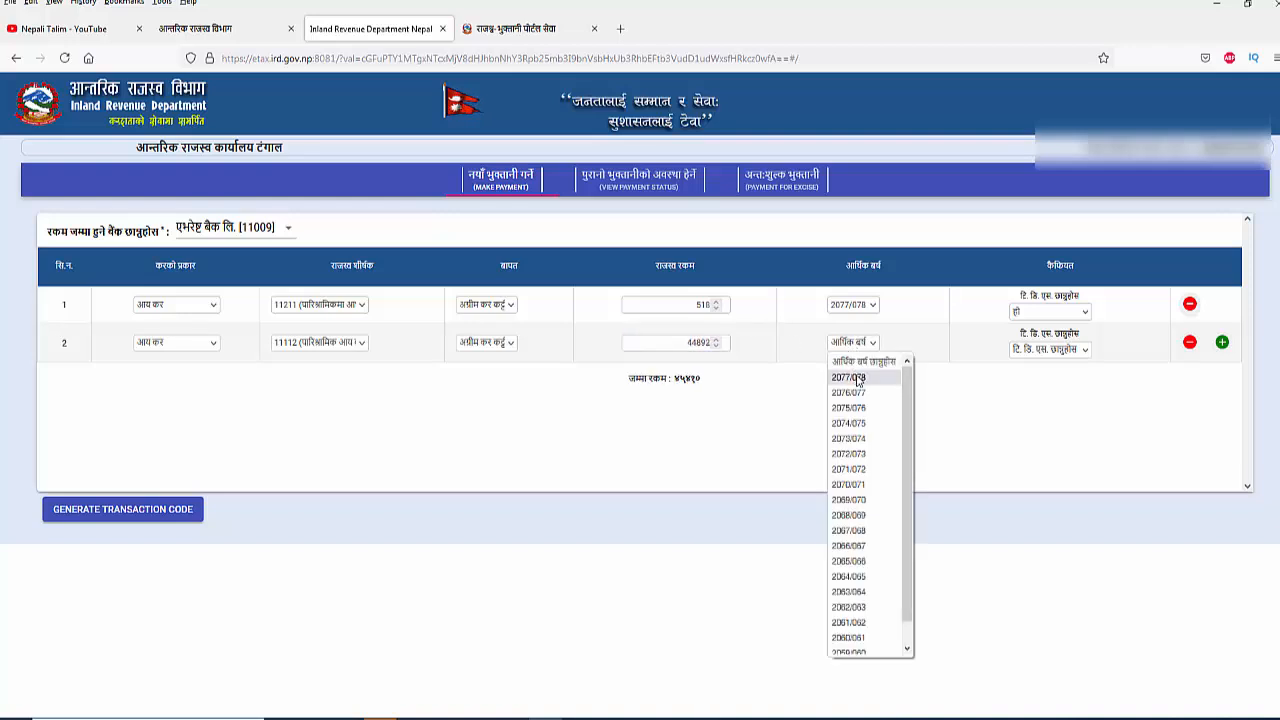
click(857, 377)
click(1050, 349)
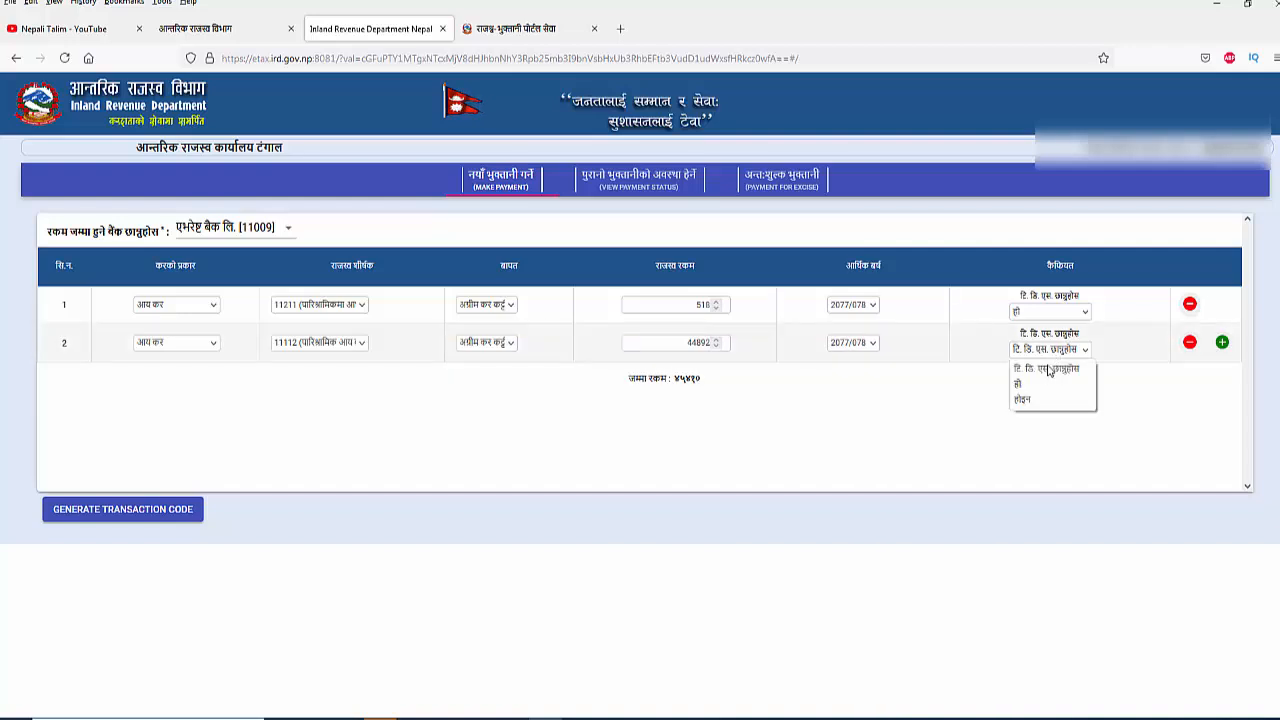
click(1088, 381)
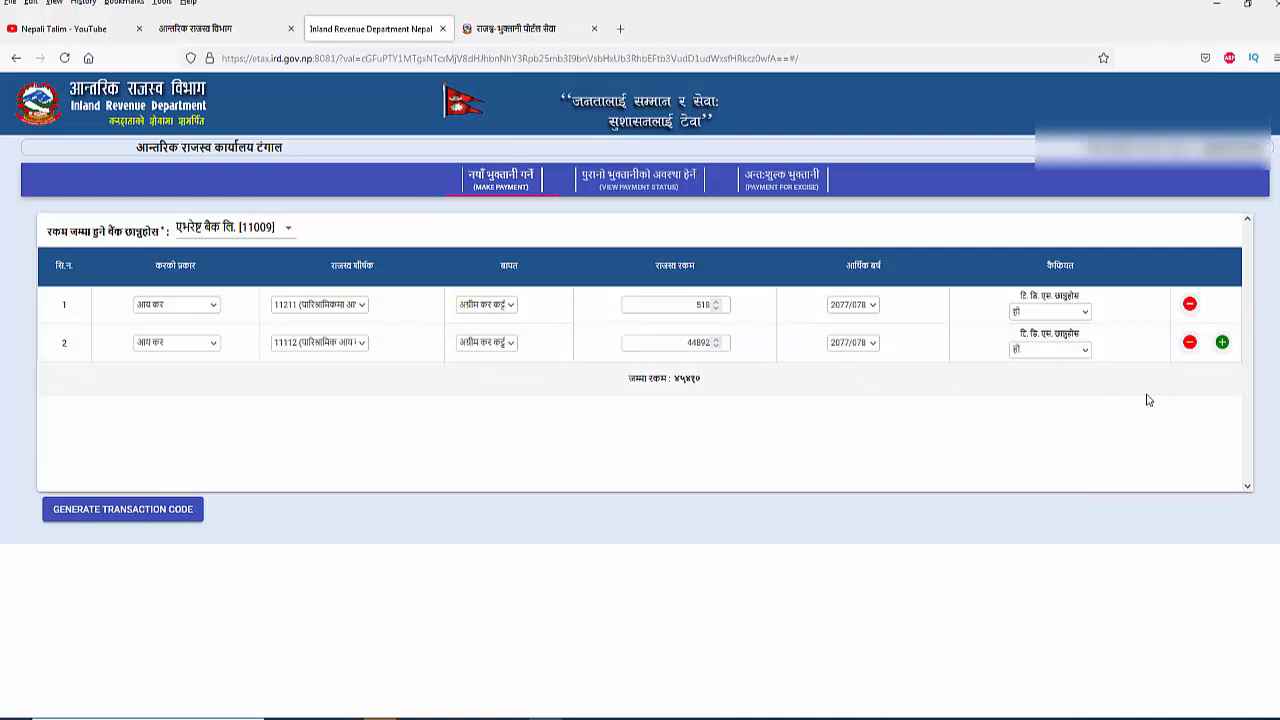
click(1222, 342)
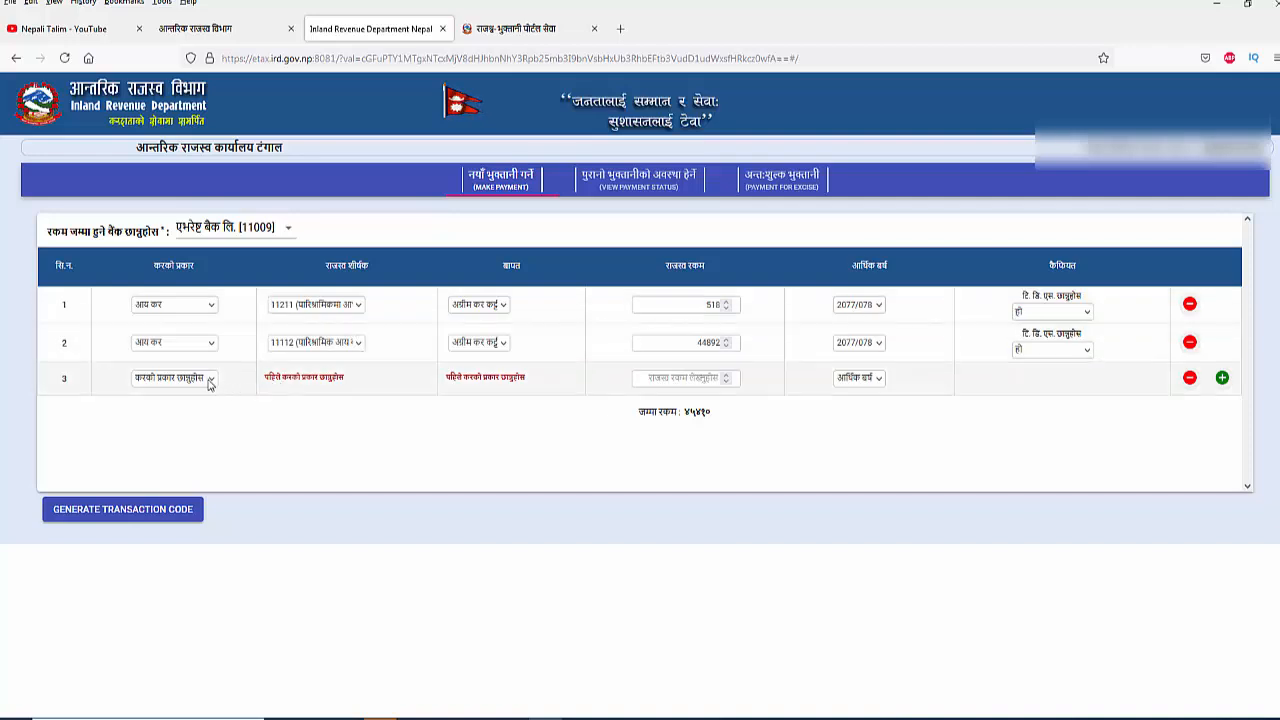
click(175, 378)
Fill row 3 with आय कर, heading 11123, purpose अग्रीम कर कट्टी and amount 465
click(180, 431)
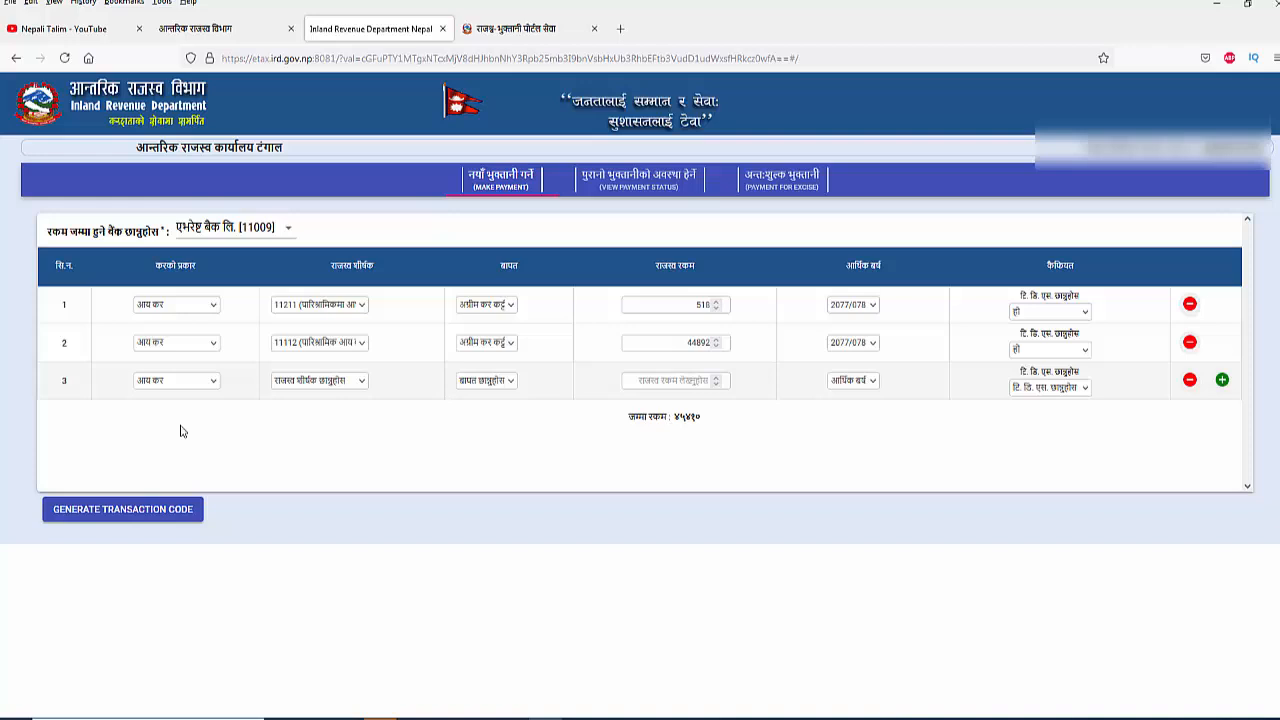
click(340, 380)
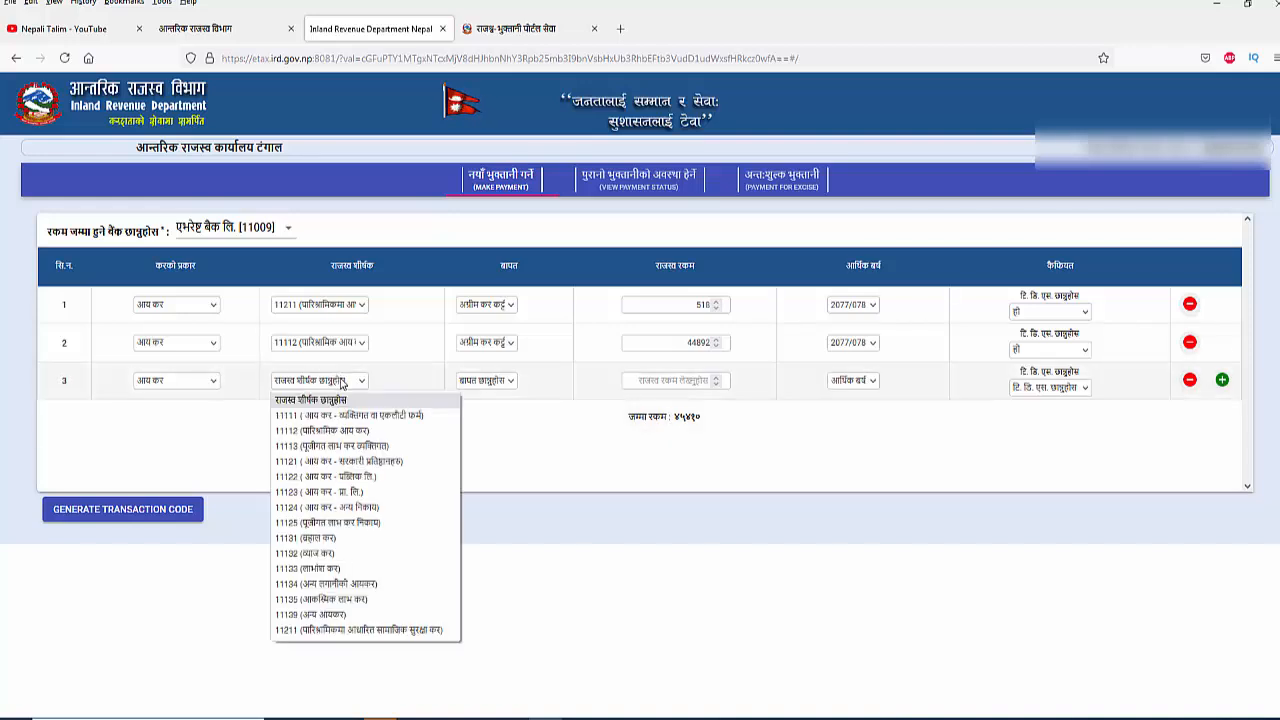
click(352, 492)
click(480, 384)
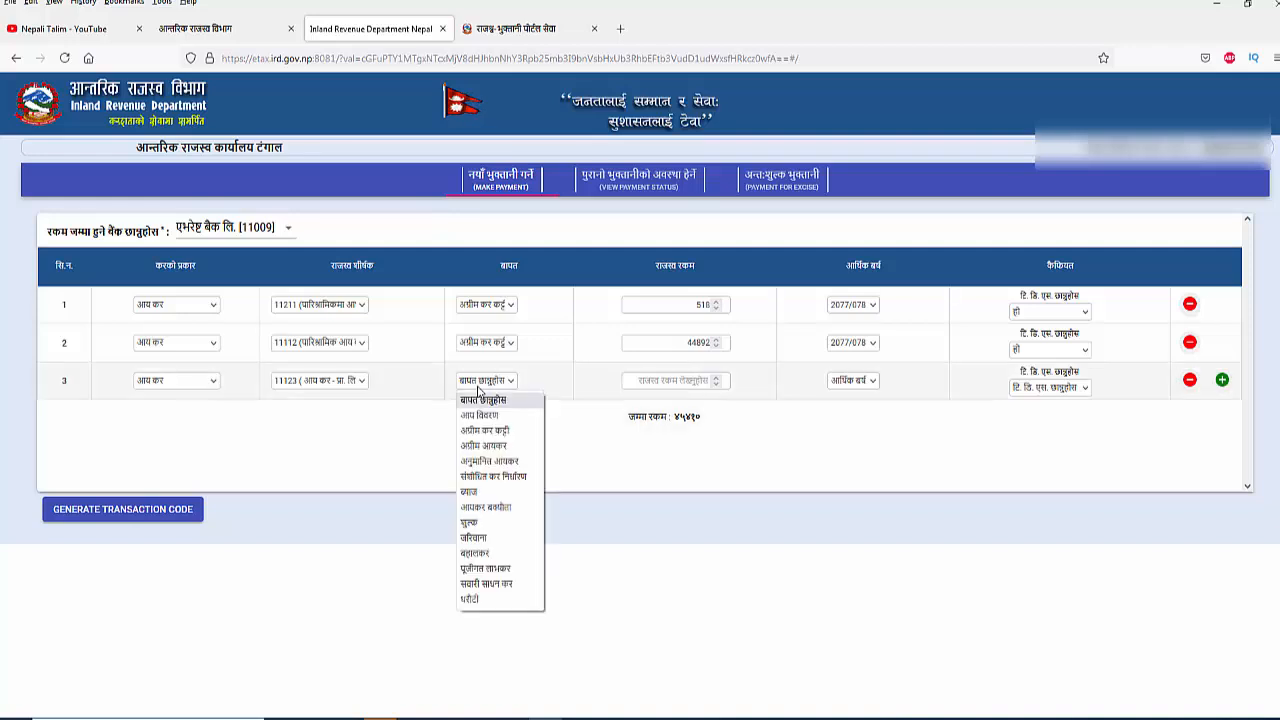
click(486, 430)
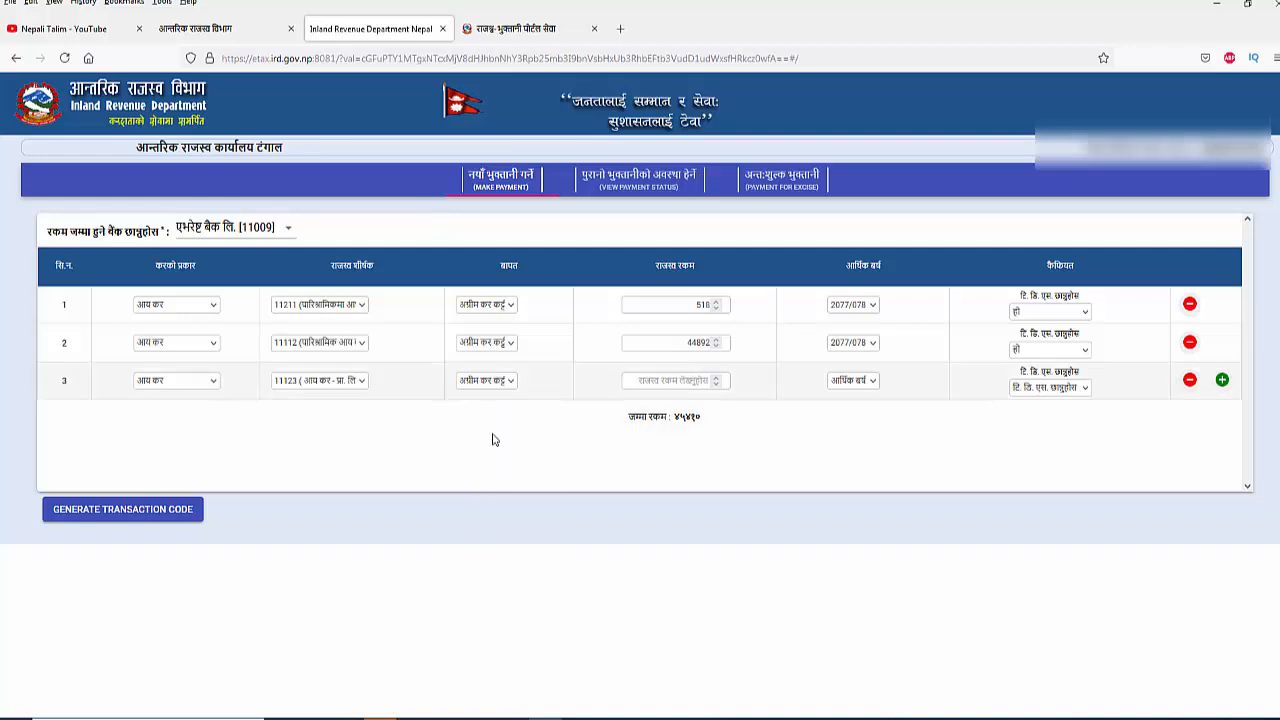
click(679, 380)
text(465)
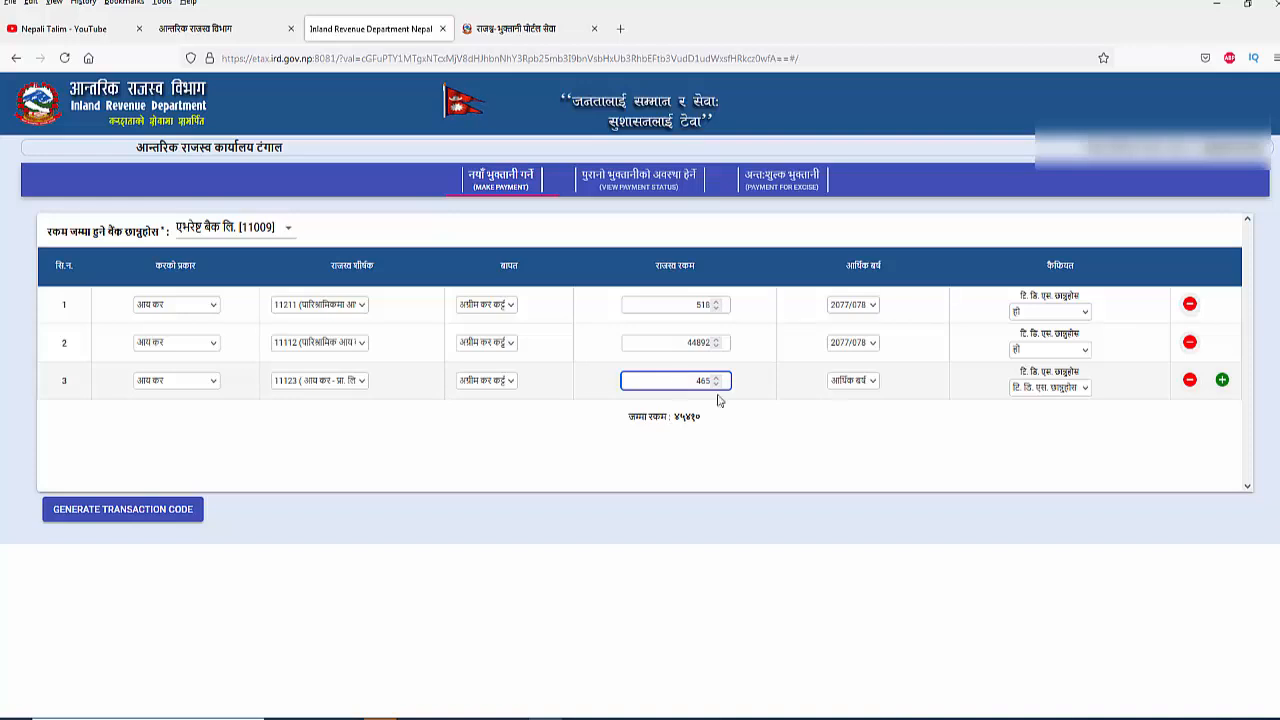
Set row 3's fiscal year to 2077/078 and TDS to हो, removing the extra fourth row
click(866, 384)
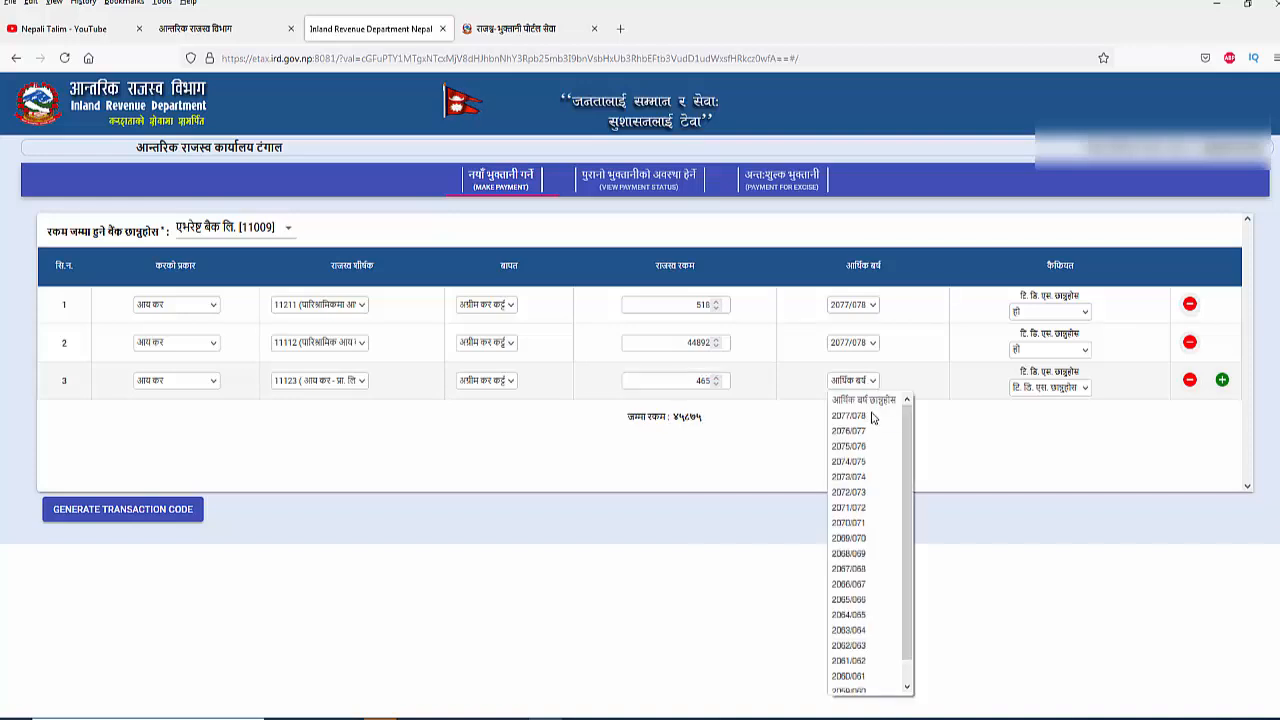
click(866, 418)
click(1037, 390)
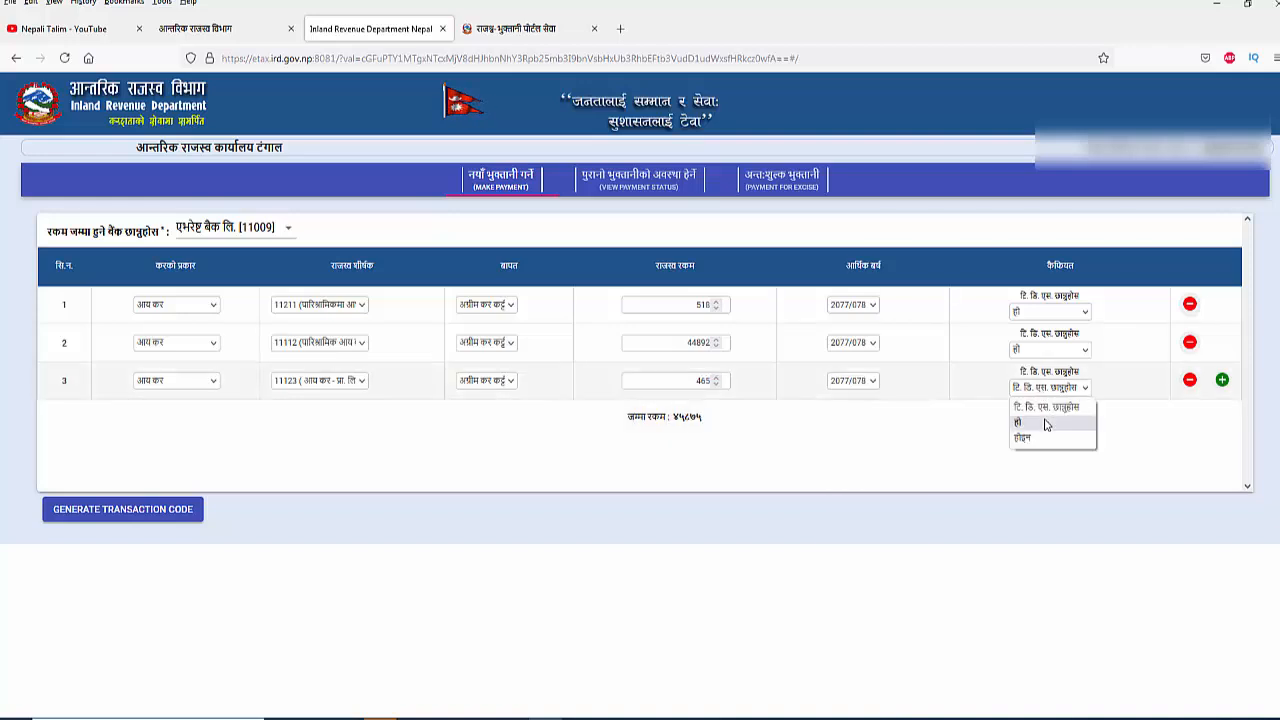
click(1046, 423)
click(1222, 380)
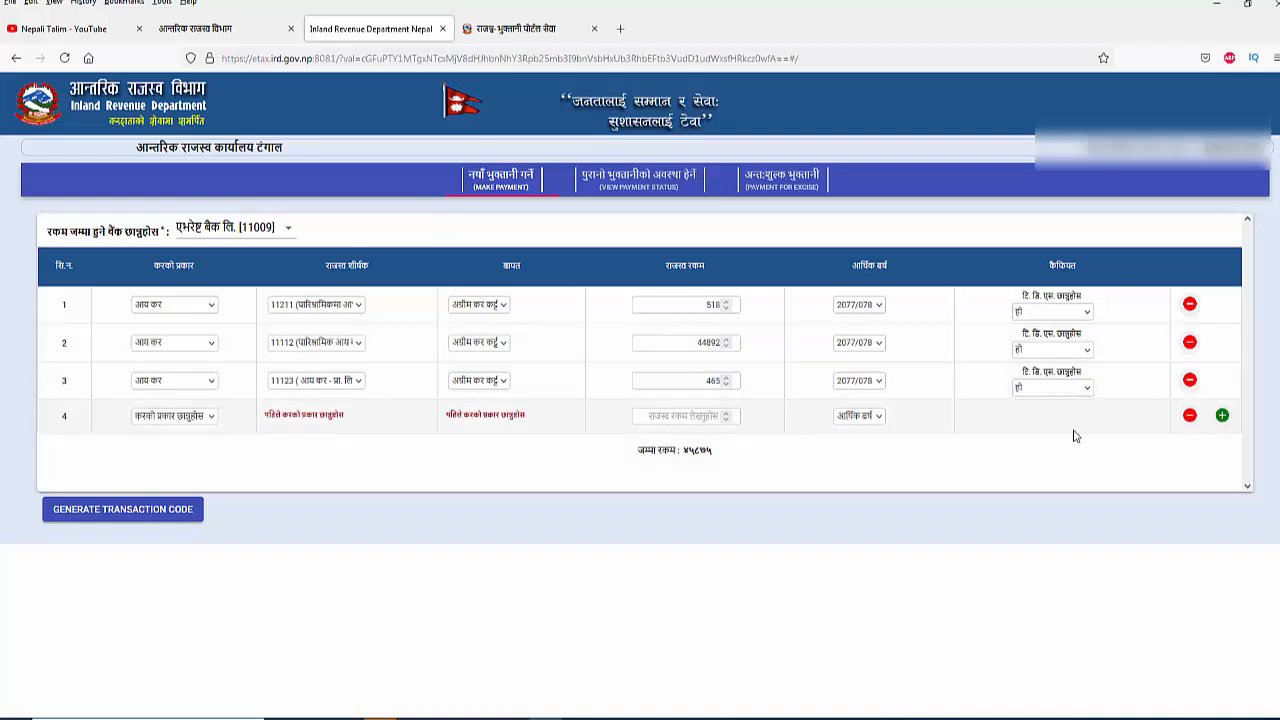
click(1188, 416)
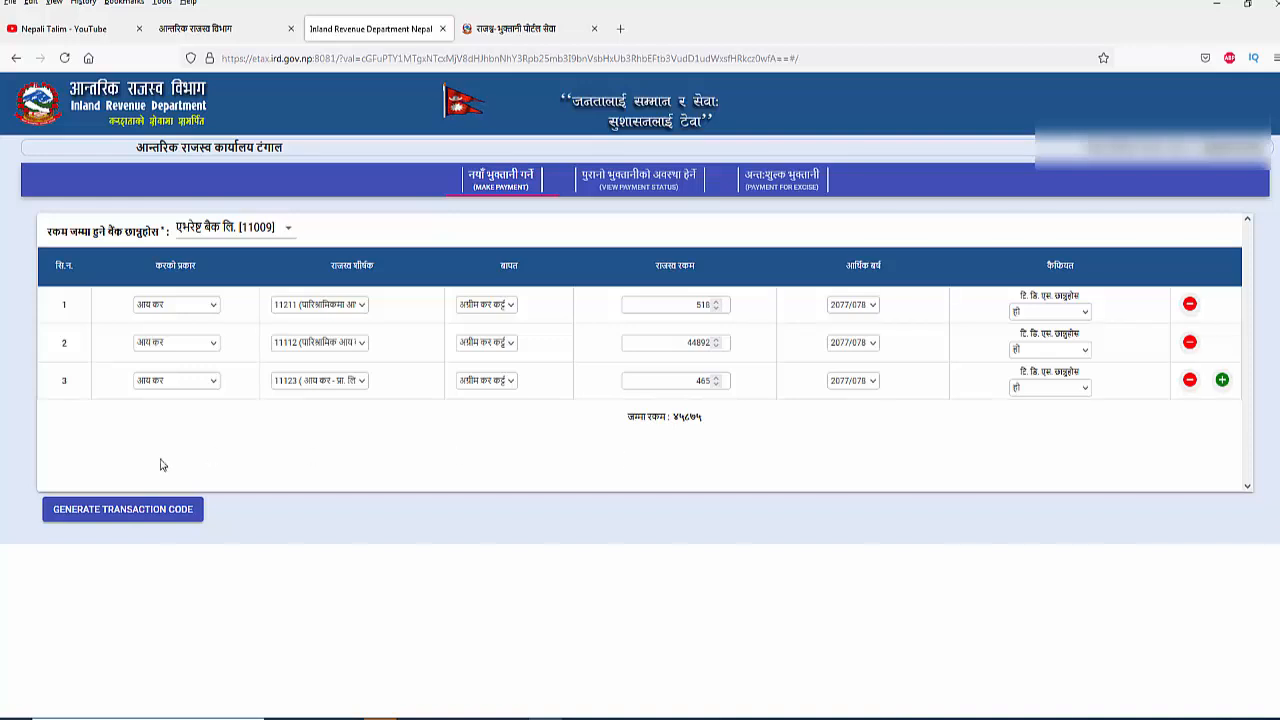
click(110, 517)
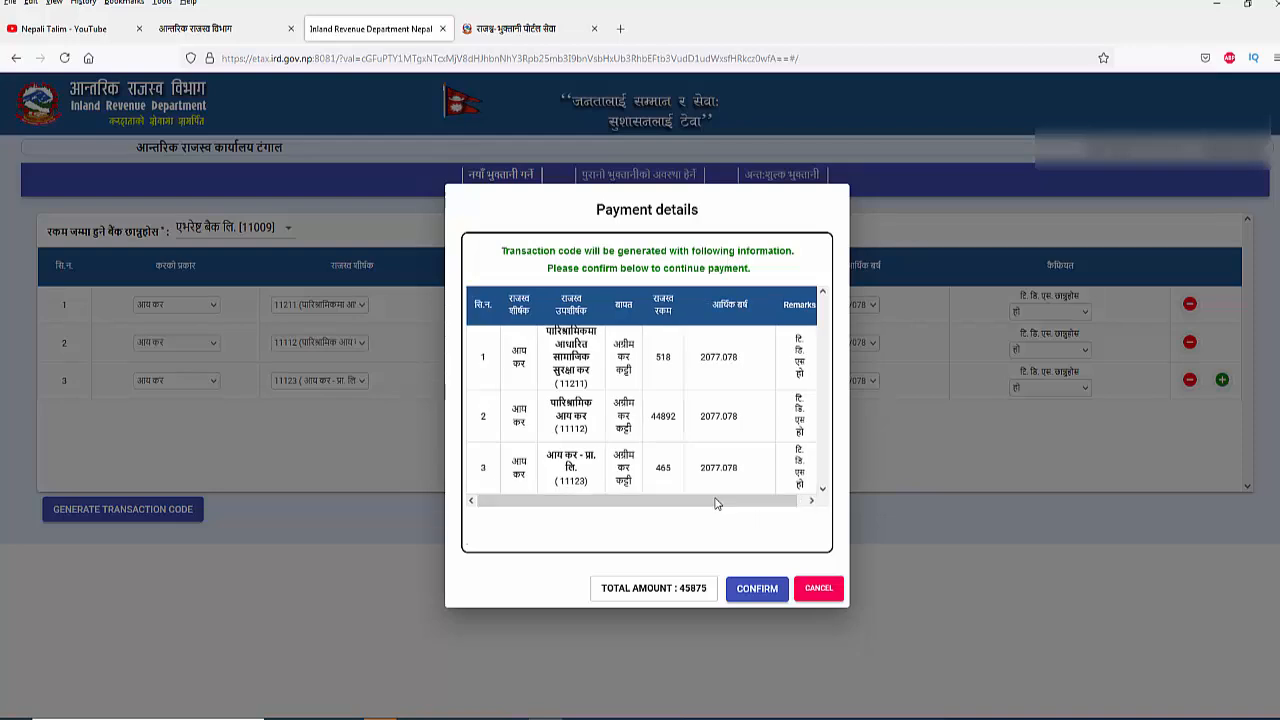
click(747, 592)
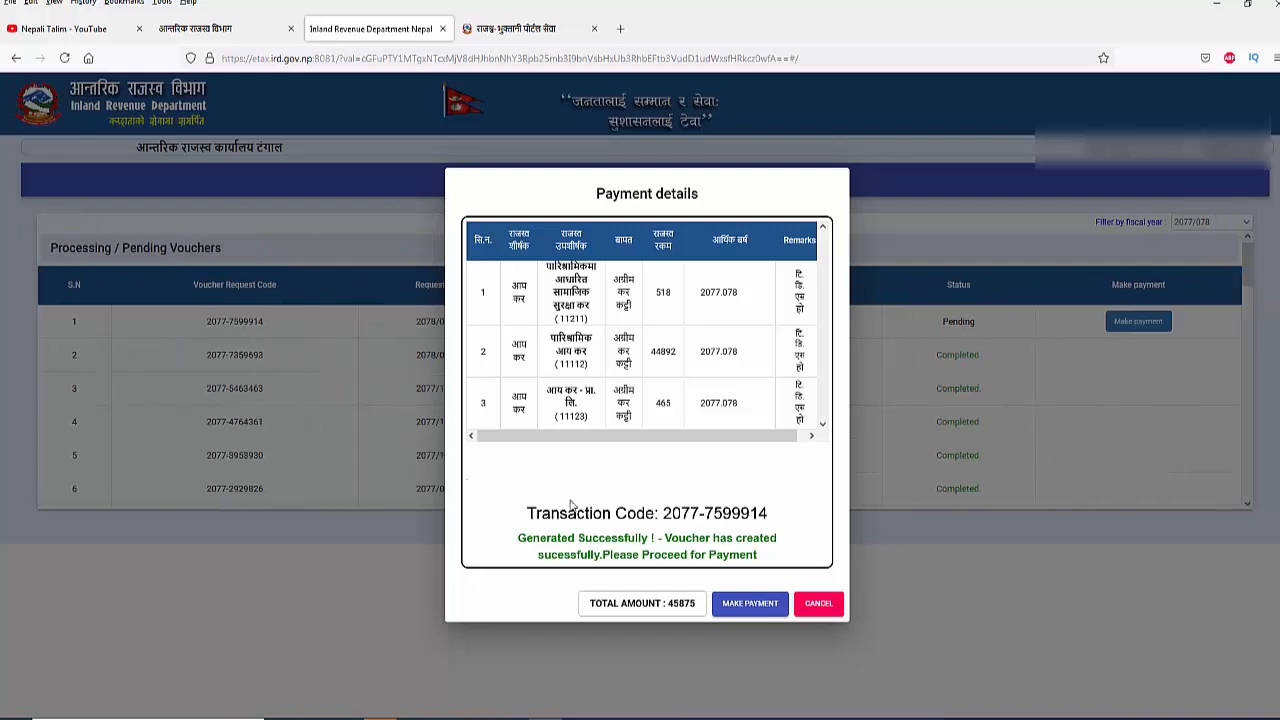
drag(665, 512, 768, 513)
click(656, 516)
drag(541, 513, 769, 513)
double_click(766, 513)
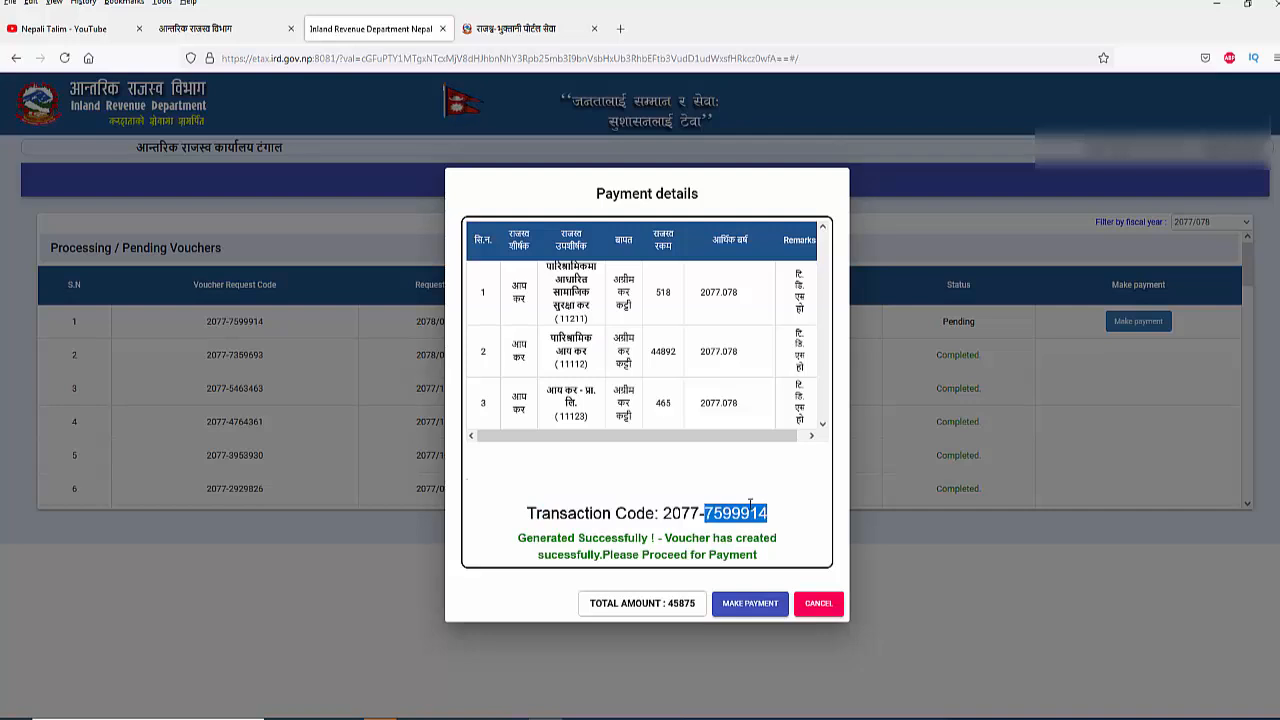
triple_click(751, 512)
double_click(752, 512)
click(773, 514)
drag(773, 514, 663, 513)
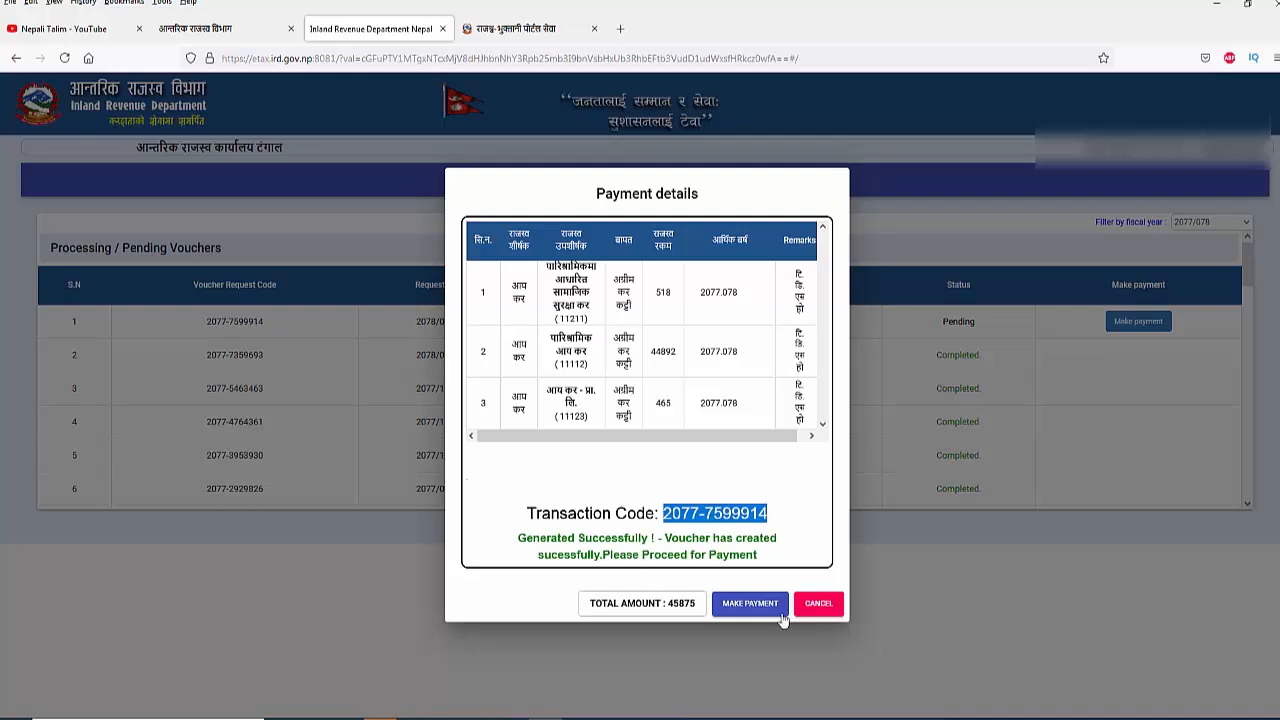
click(818, 603)
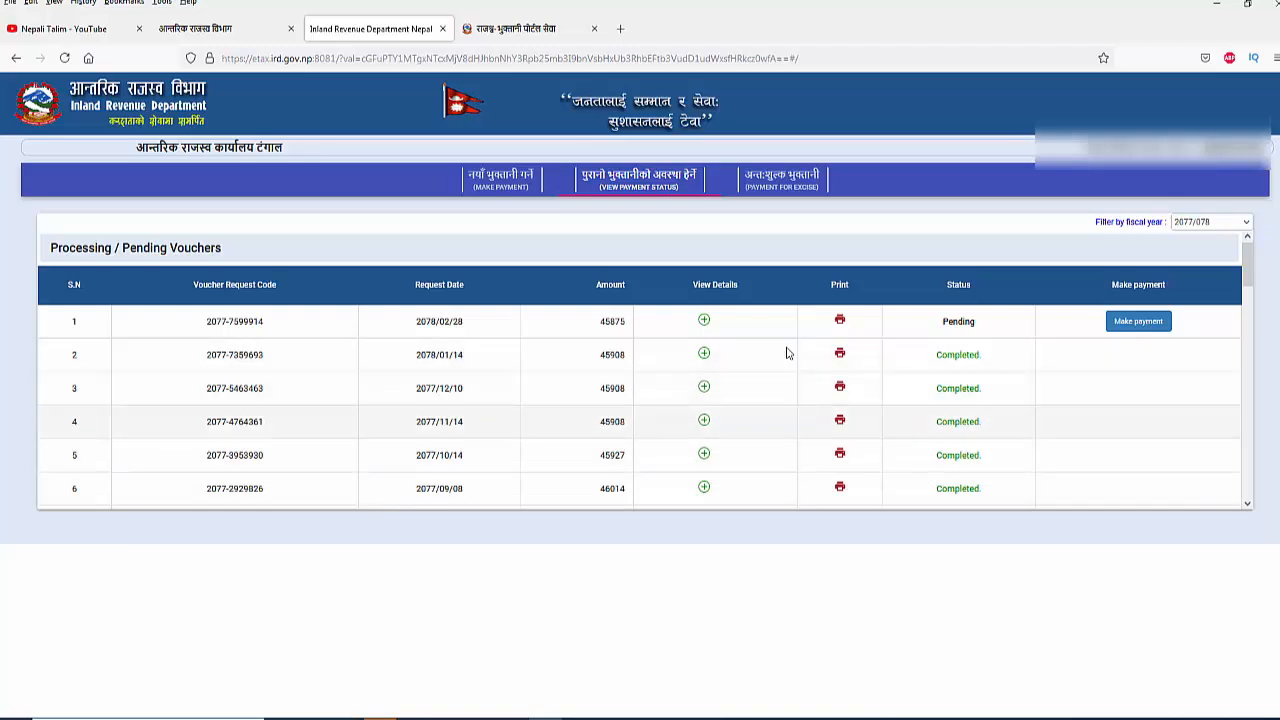
click(1122, 330)
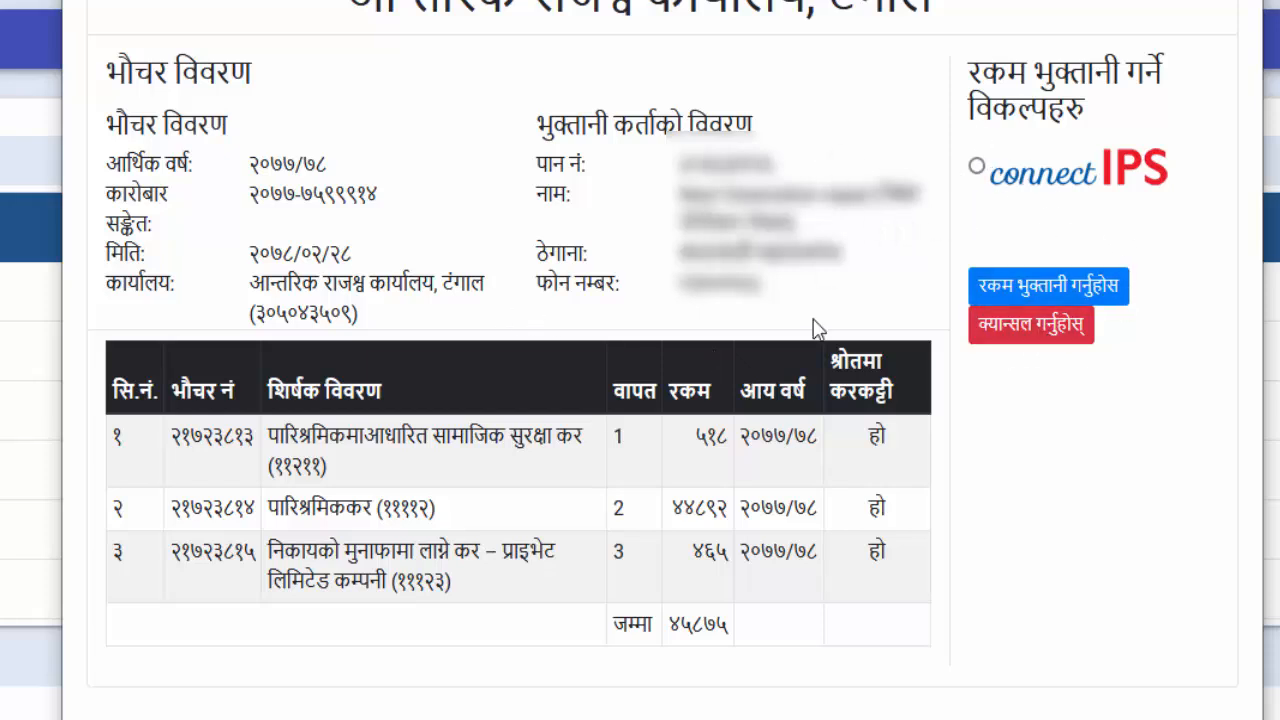
Select connectIPS as the payment option for the voucher
click(977, 168)
Proceed to connectIPS and sign in with the username and captcha characters
click(1050, 290)
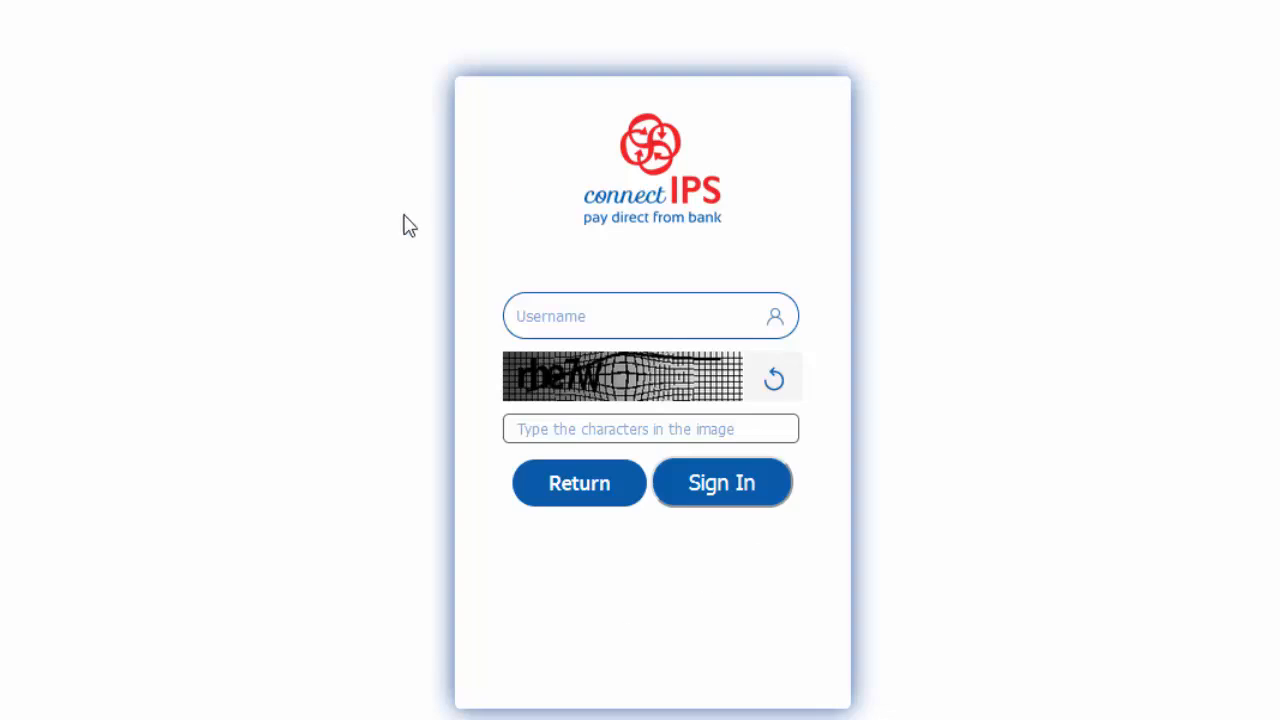
click(591, 309)
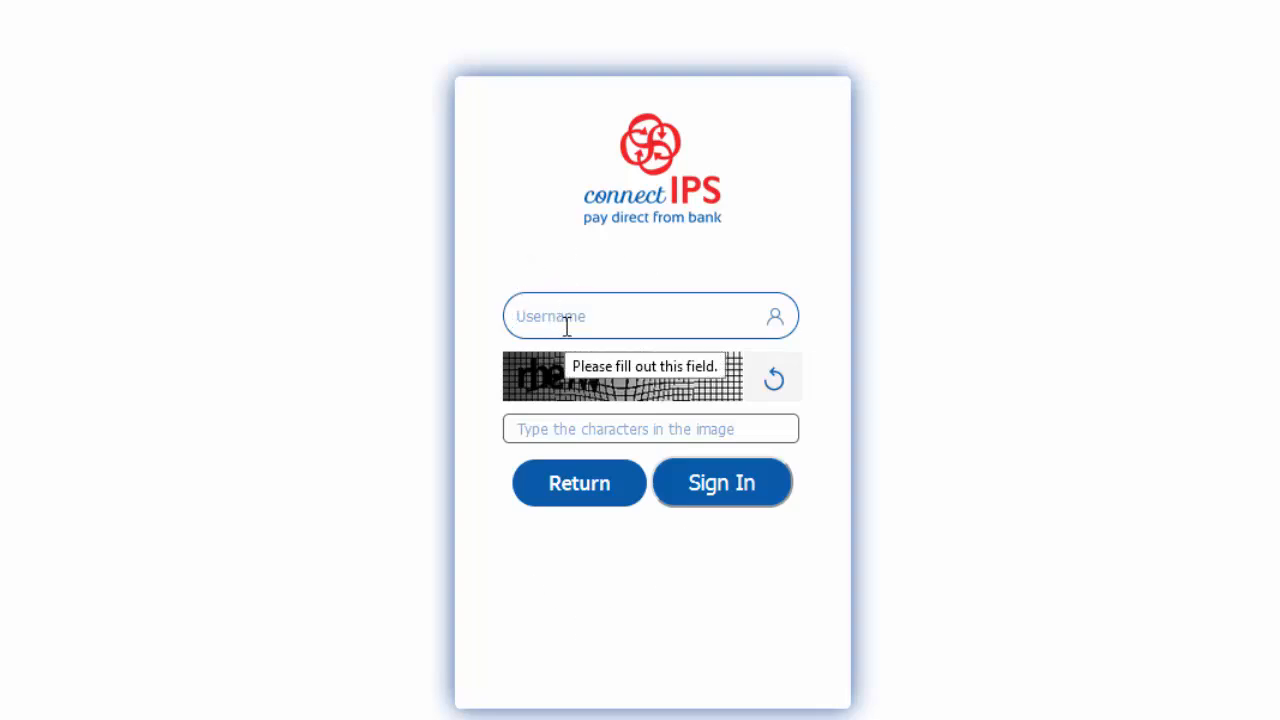
text(*********)
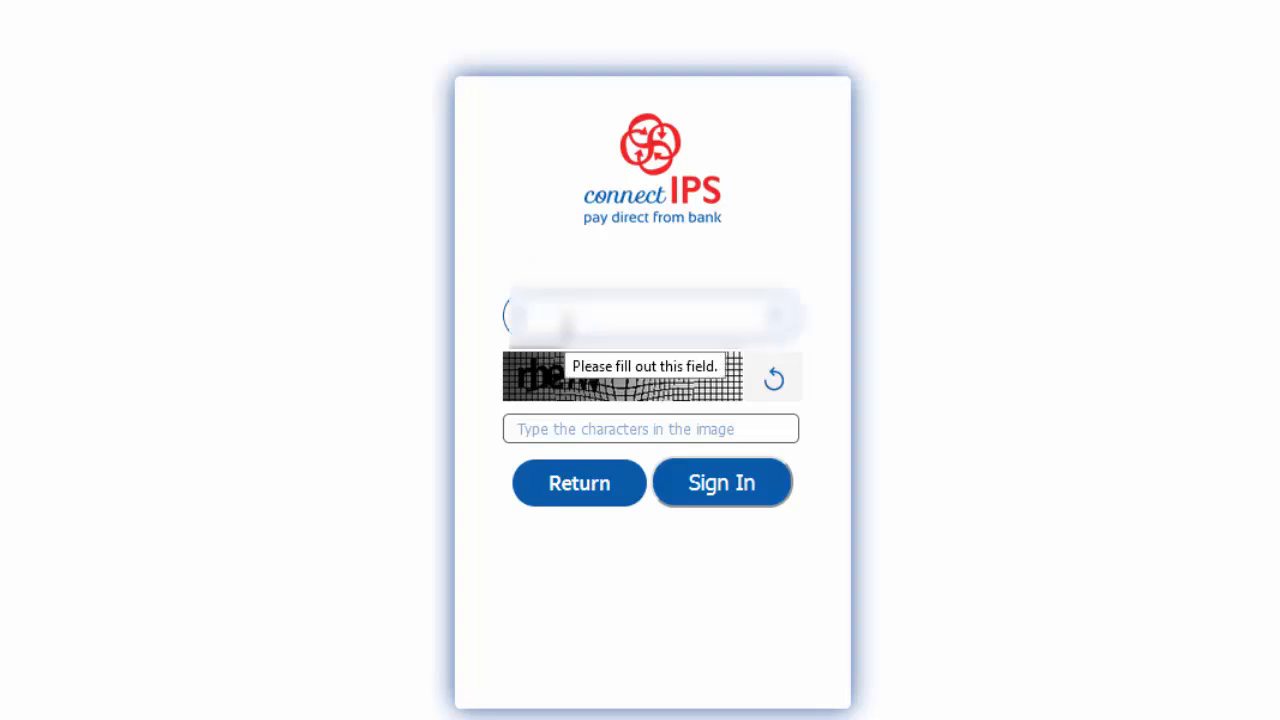
text(***)
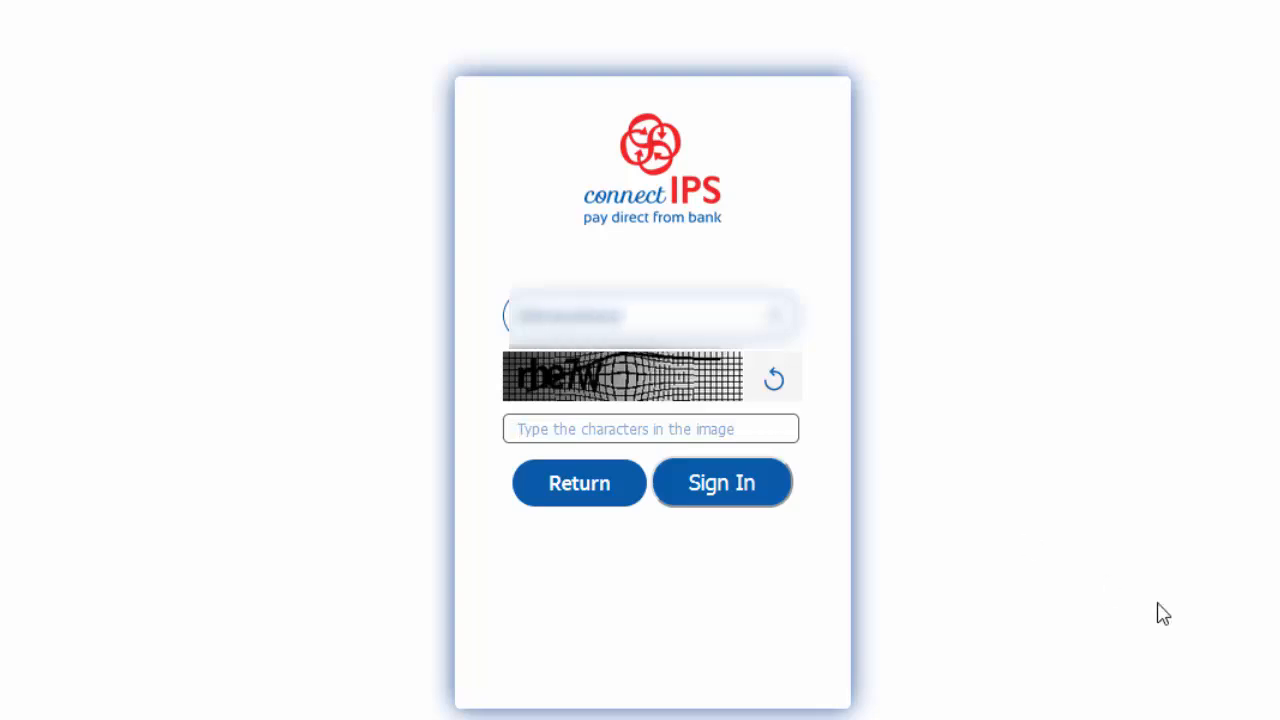
text(rhe)
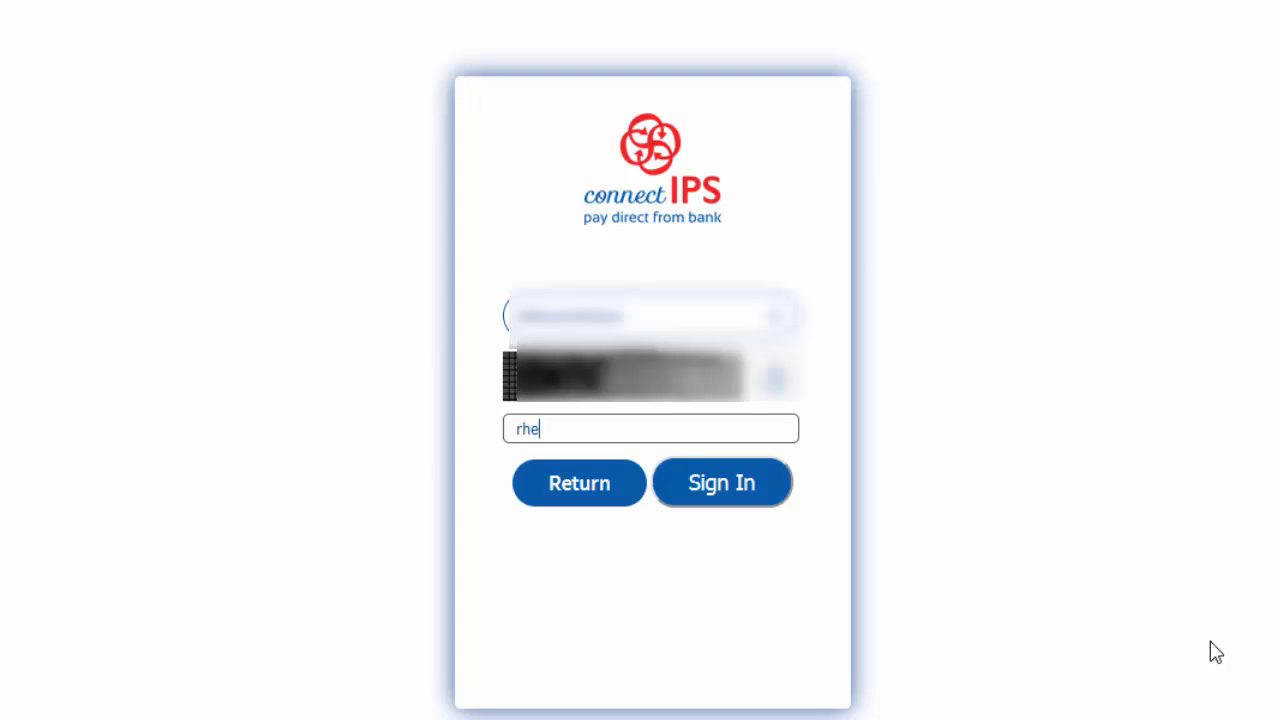
text(7w)
click(719, 473)
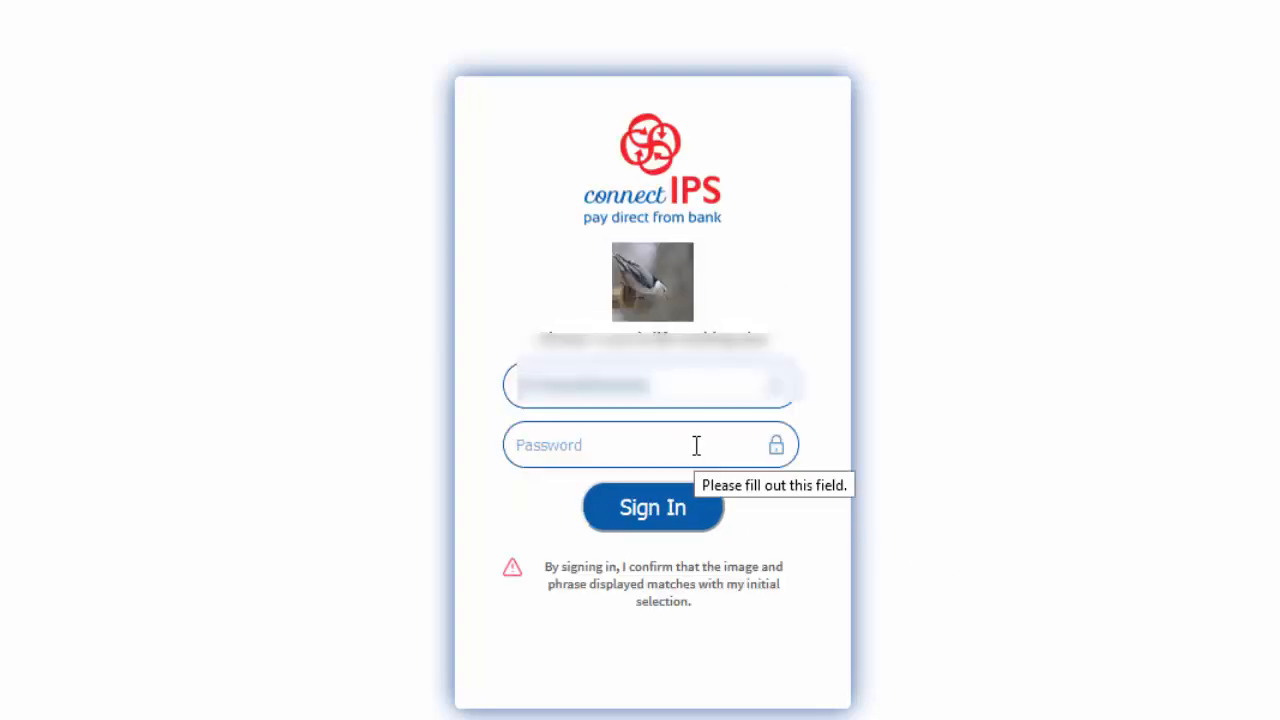
Enter the connectIPS account password, correcting a mistyped first attempt
text(•••••••••••)
key(BackSpace)
key(BackSpace)
key(BackSpace)
key(BackSpace)
key(BackSpace)
key(BackSpace)
key(BackSpace)
key(BackSpace)
key(BackSpace)
key(BackSpace)
key(BackSpace)
key(BackSpace)
key(BackSpace)
text(••••••••••••••••)
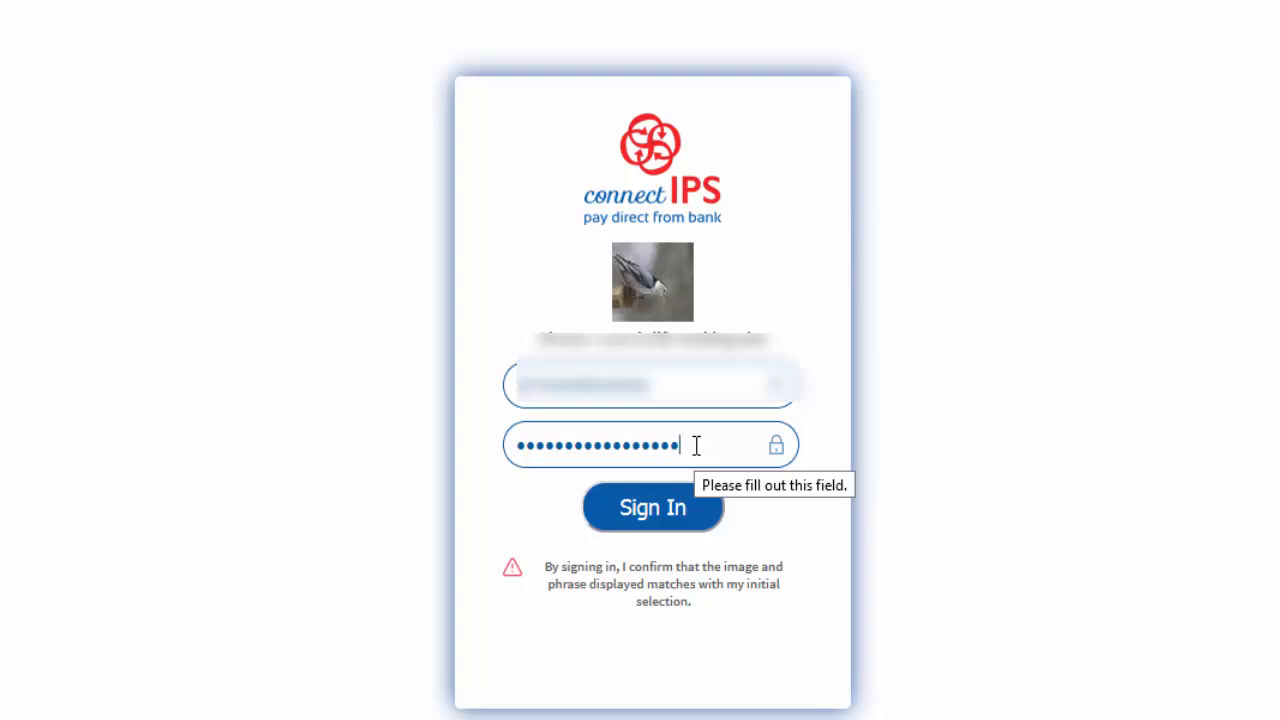
Sign in to connectIPS, debit NPR 45,880.00 from the chosen bank account, and confirm with the one-time password
click(660, 506)
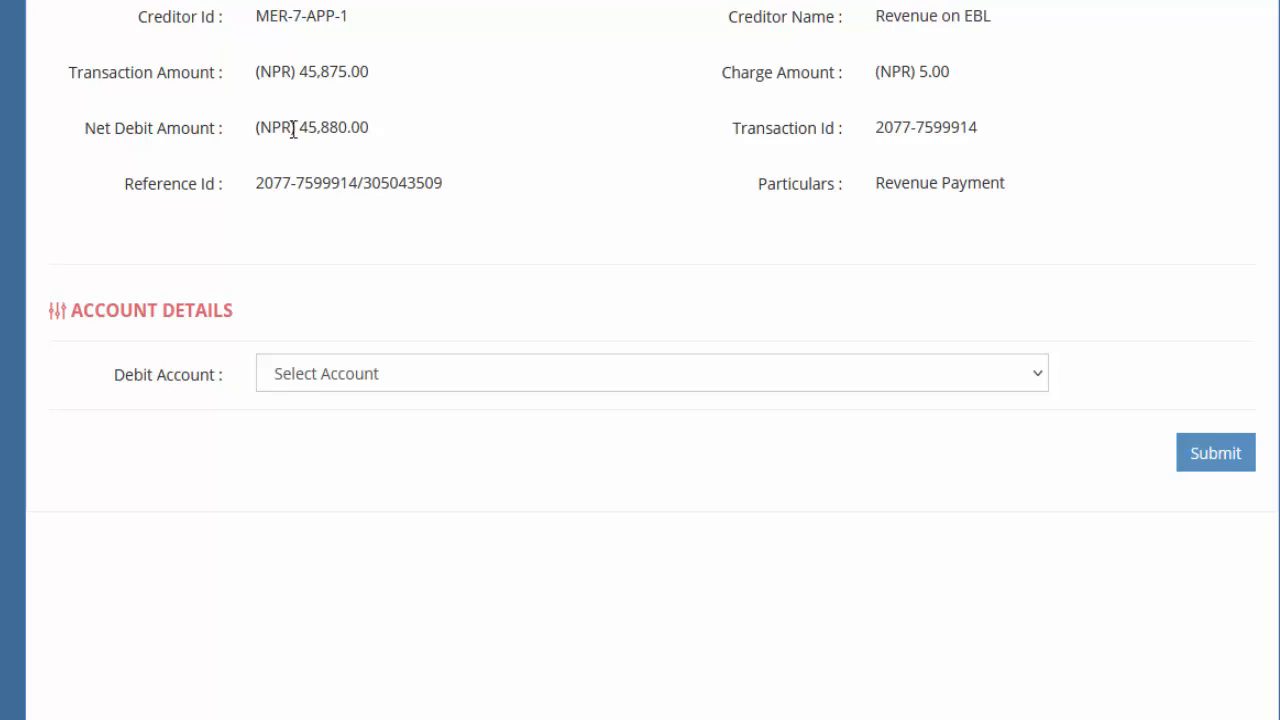
drag(306, 126, 353, 135)
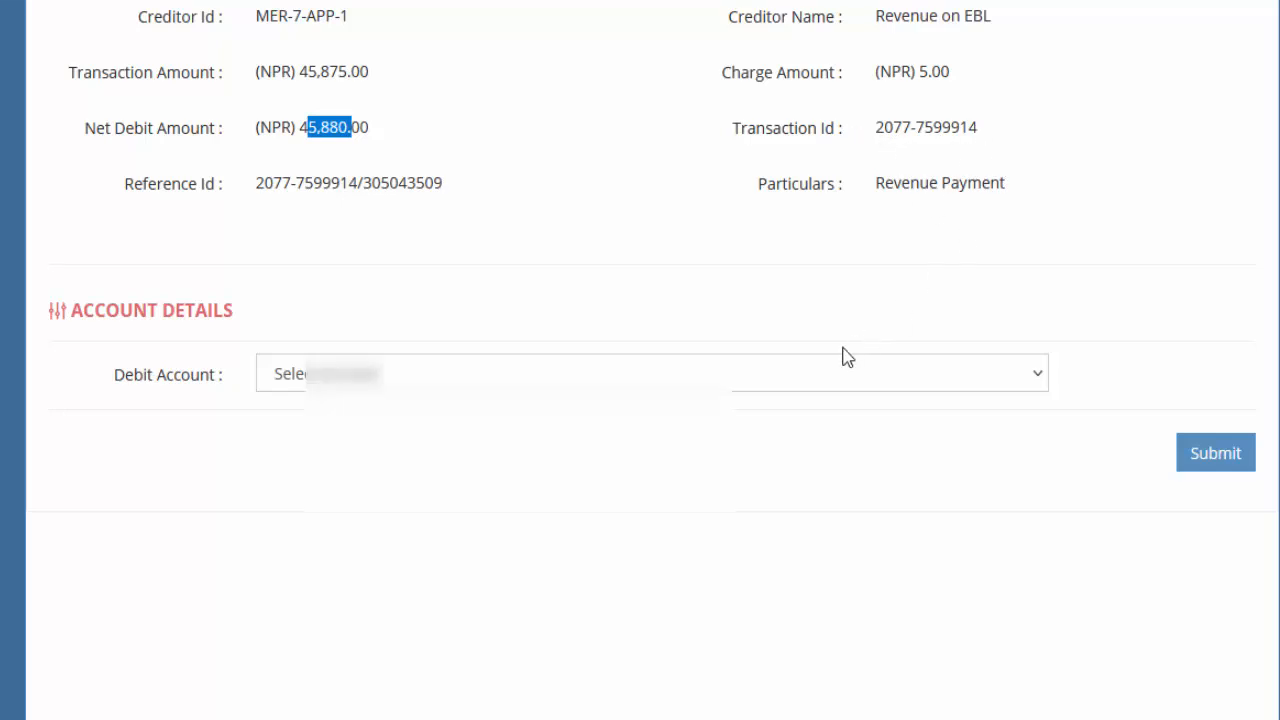
click(826, 386)
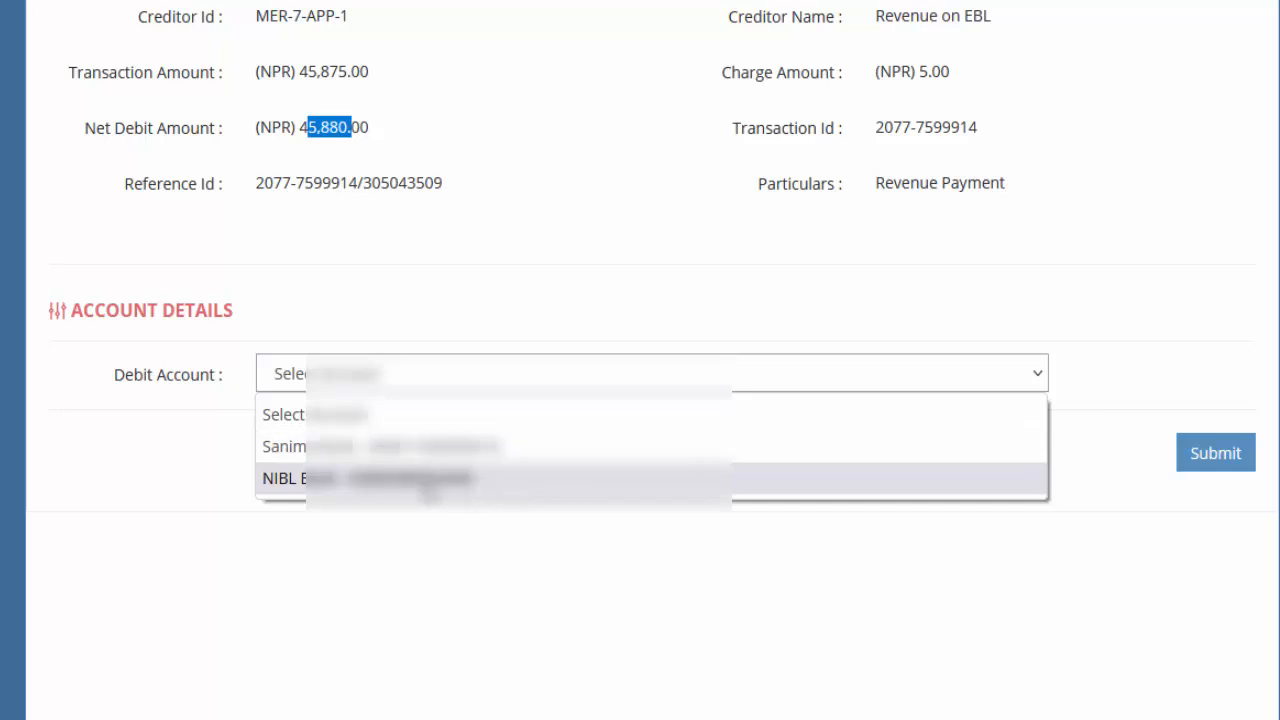
click(428, 482)
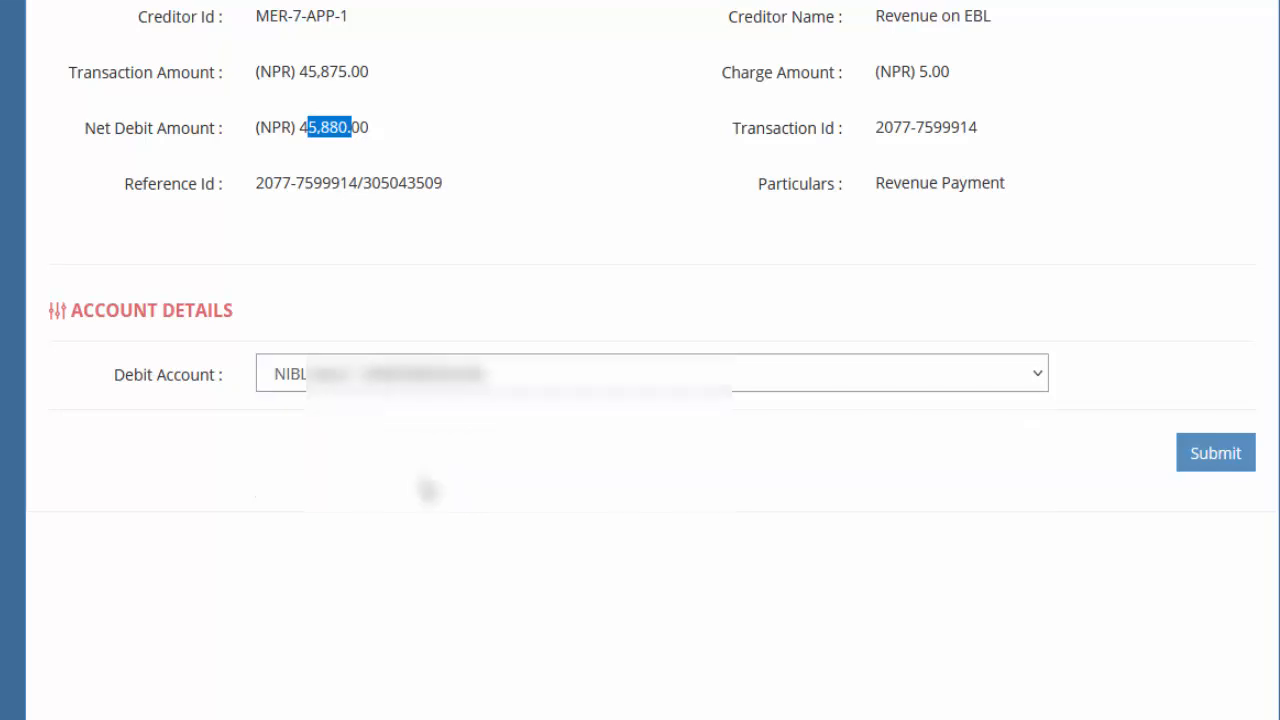
click(1198, 462)
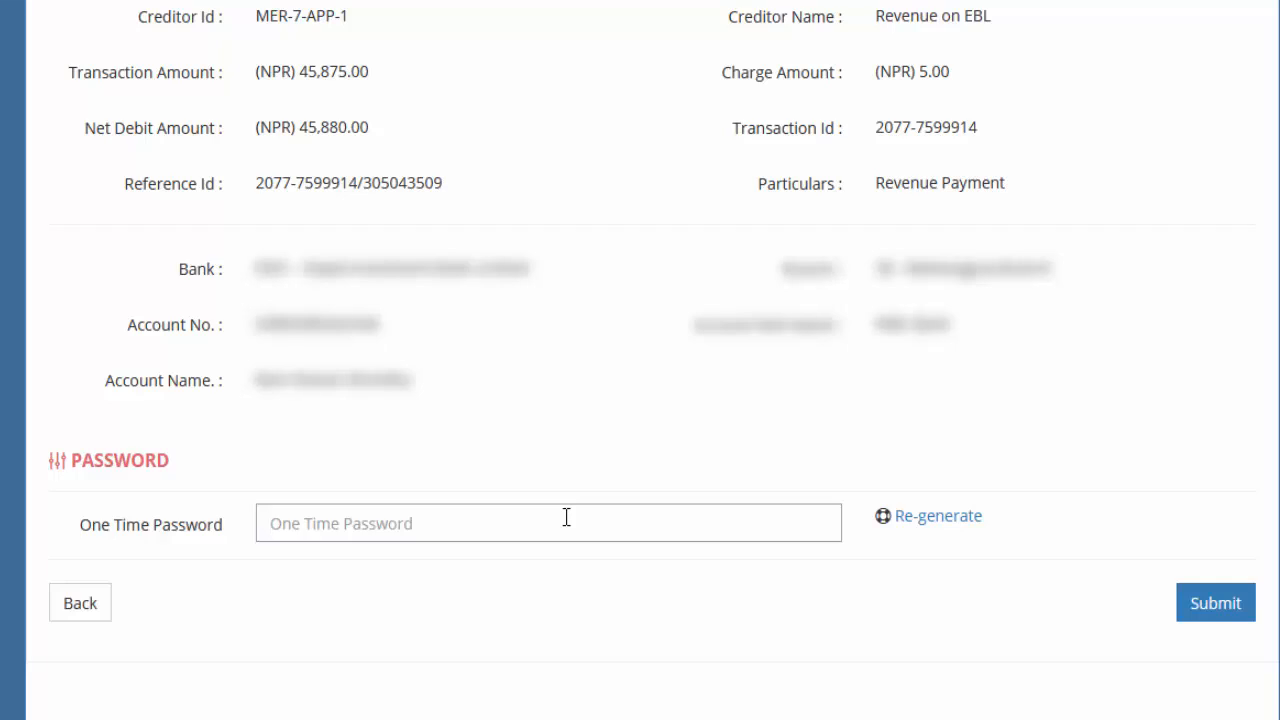
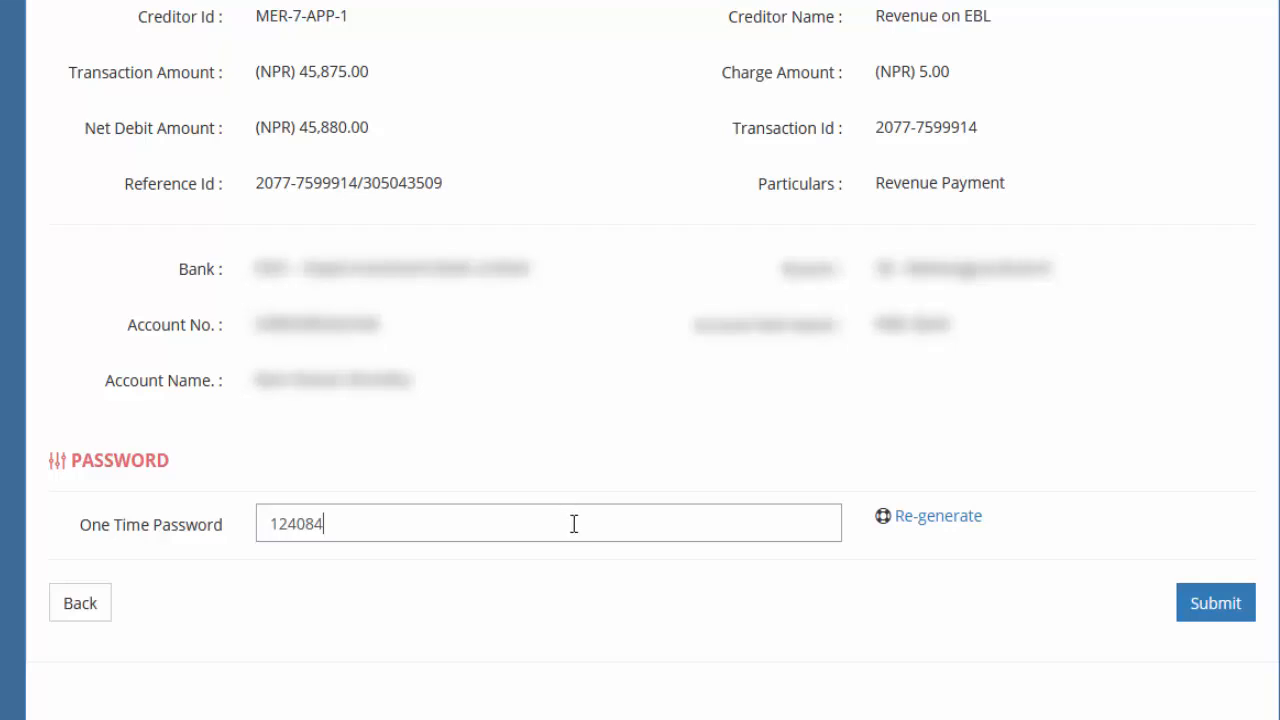
click(1207, 607)
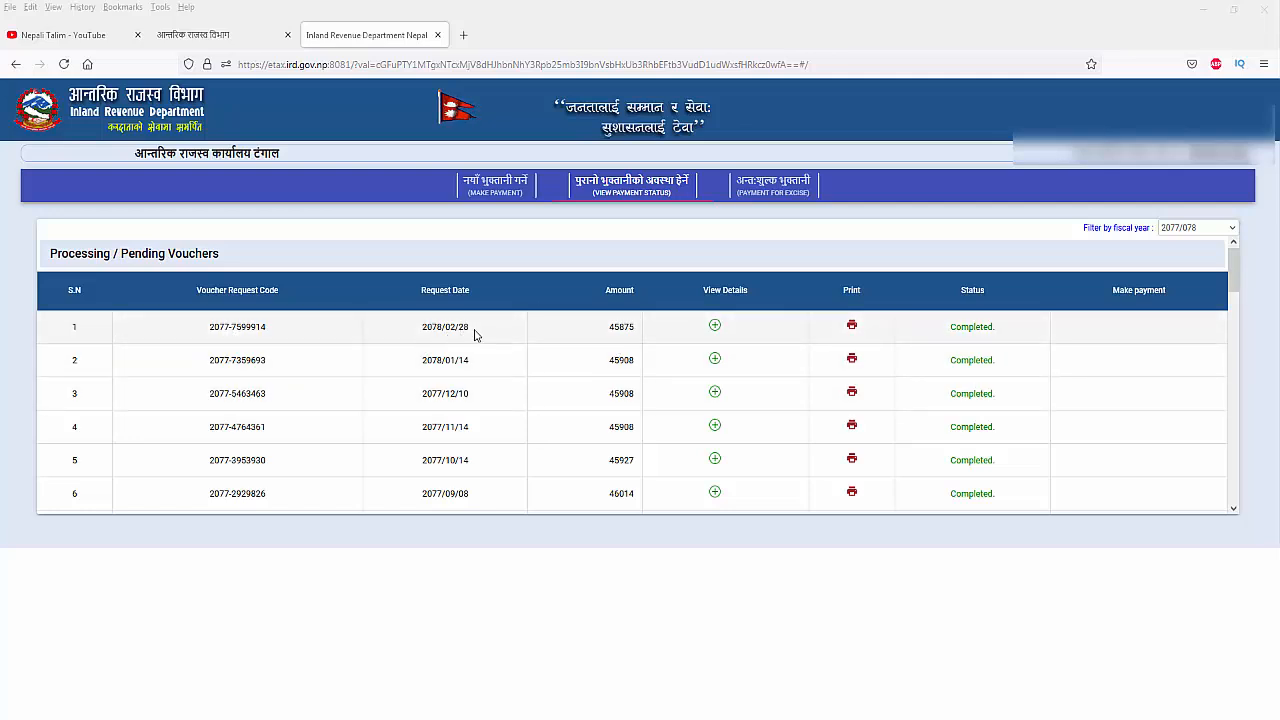
drag(469, 328, 444, 328)
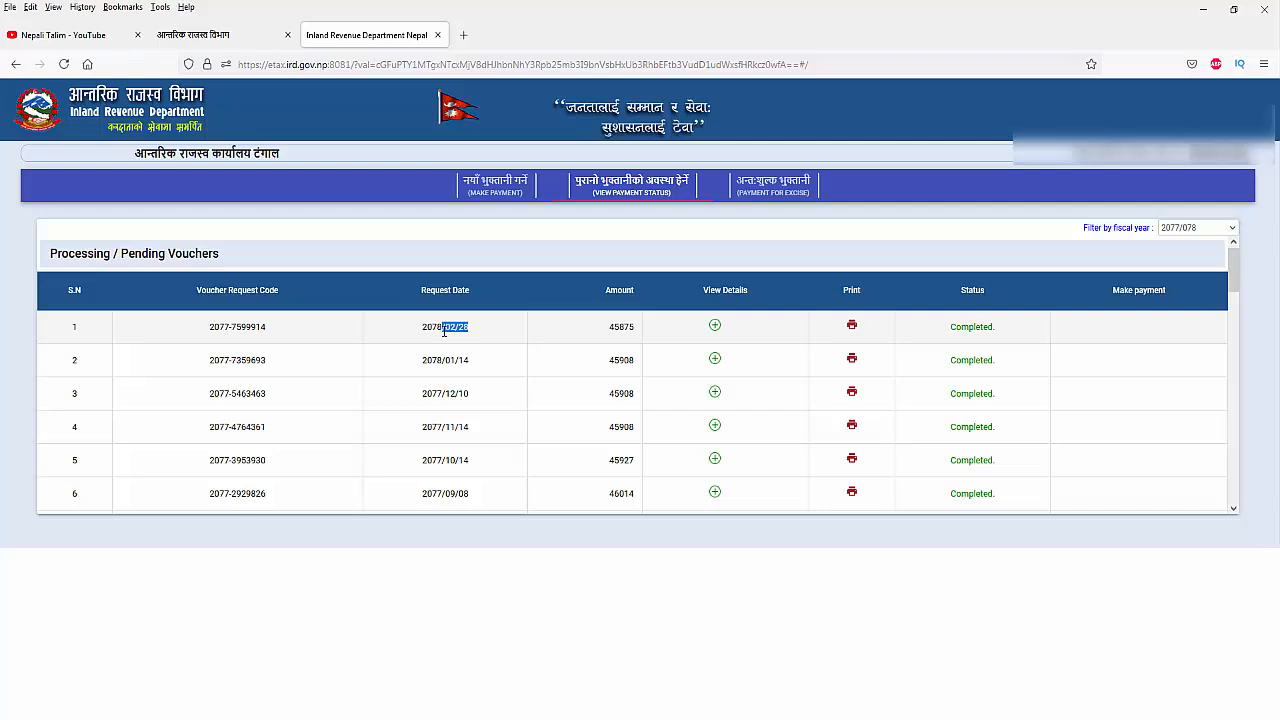
click(714, 327)
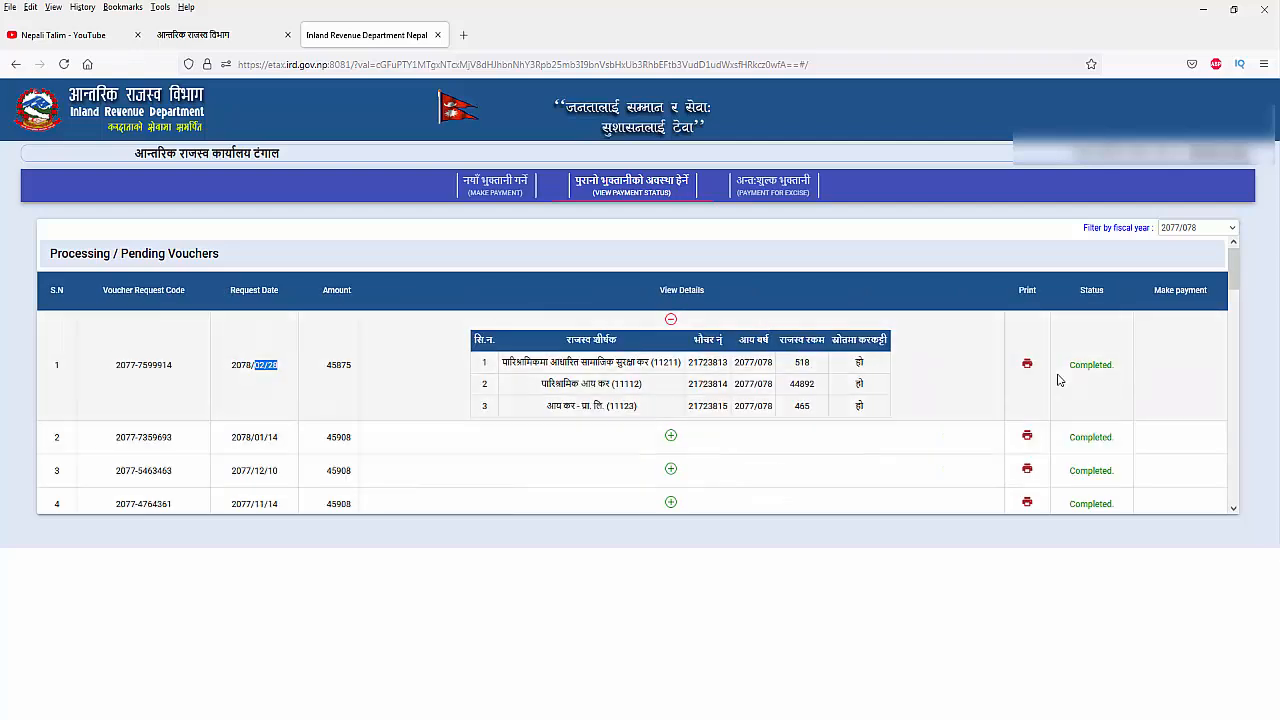
click(670, 320)
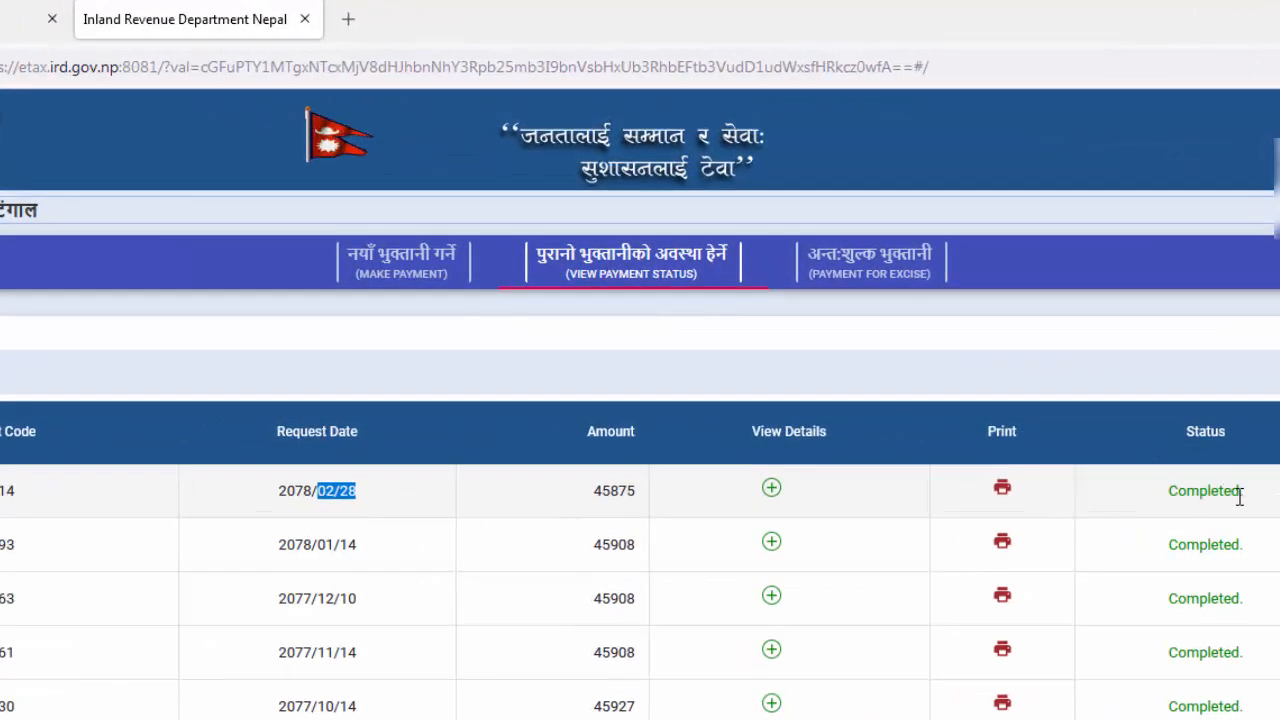
double_click(1239, 492)
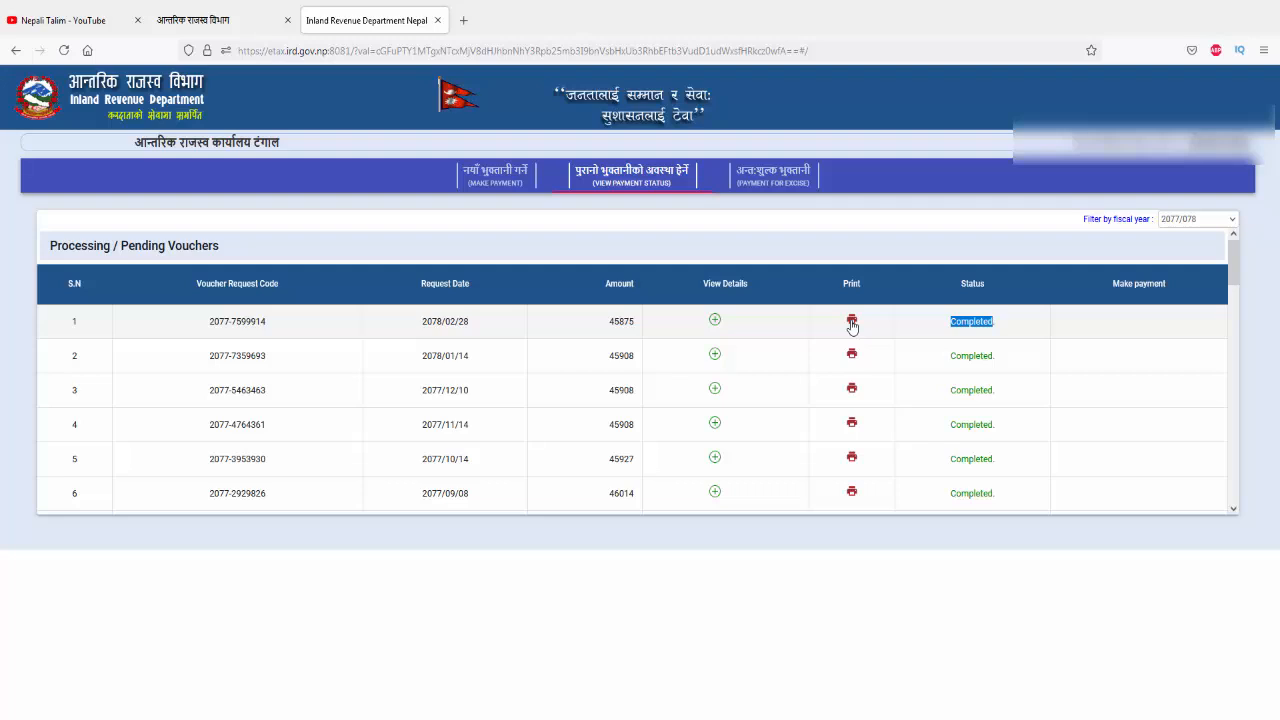
click(851, 322)
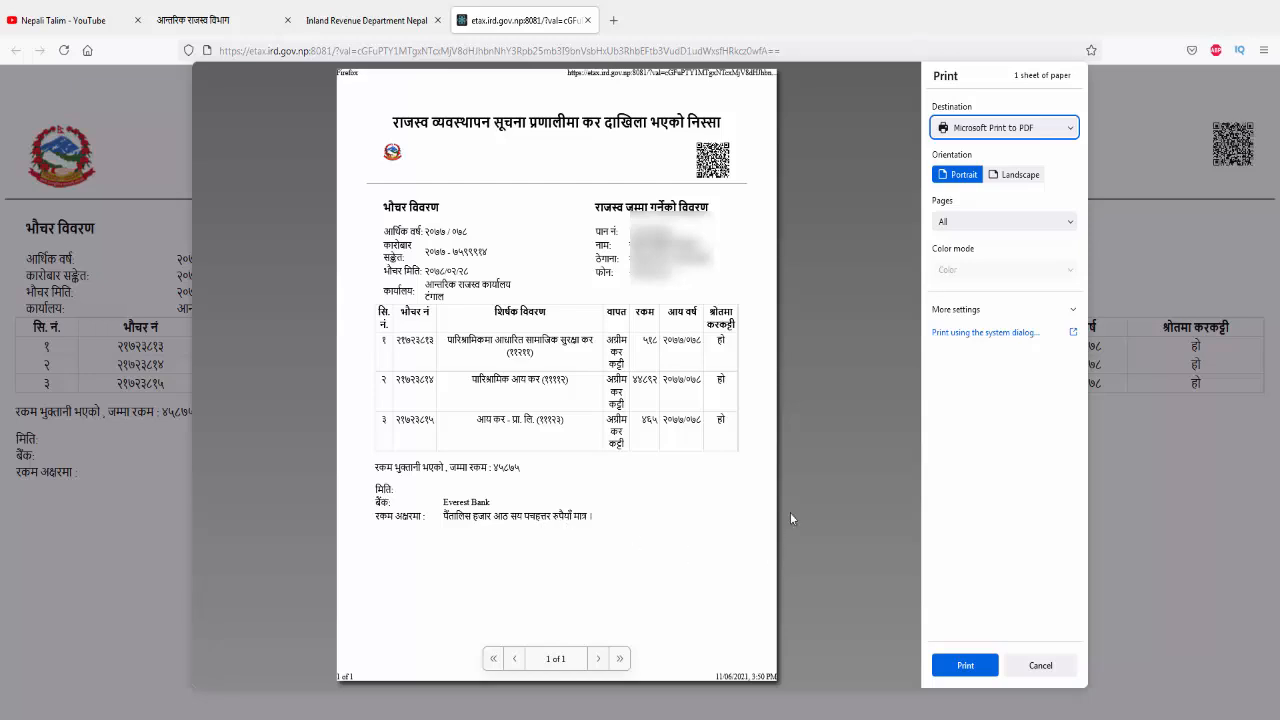
click(1040, 667)
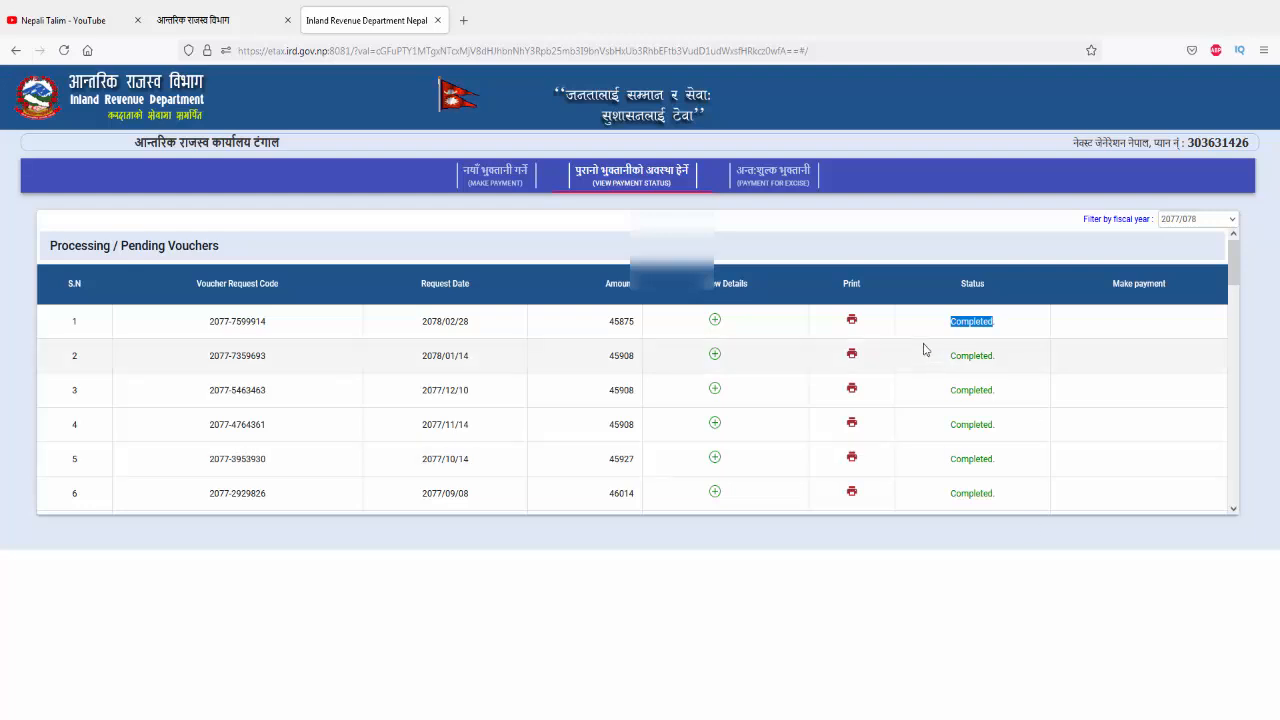
click(1000, 330)
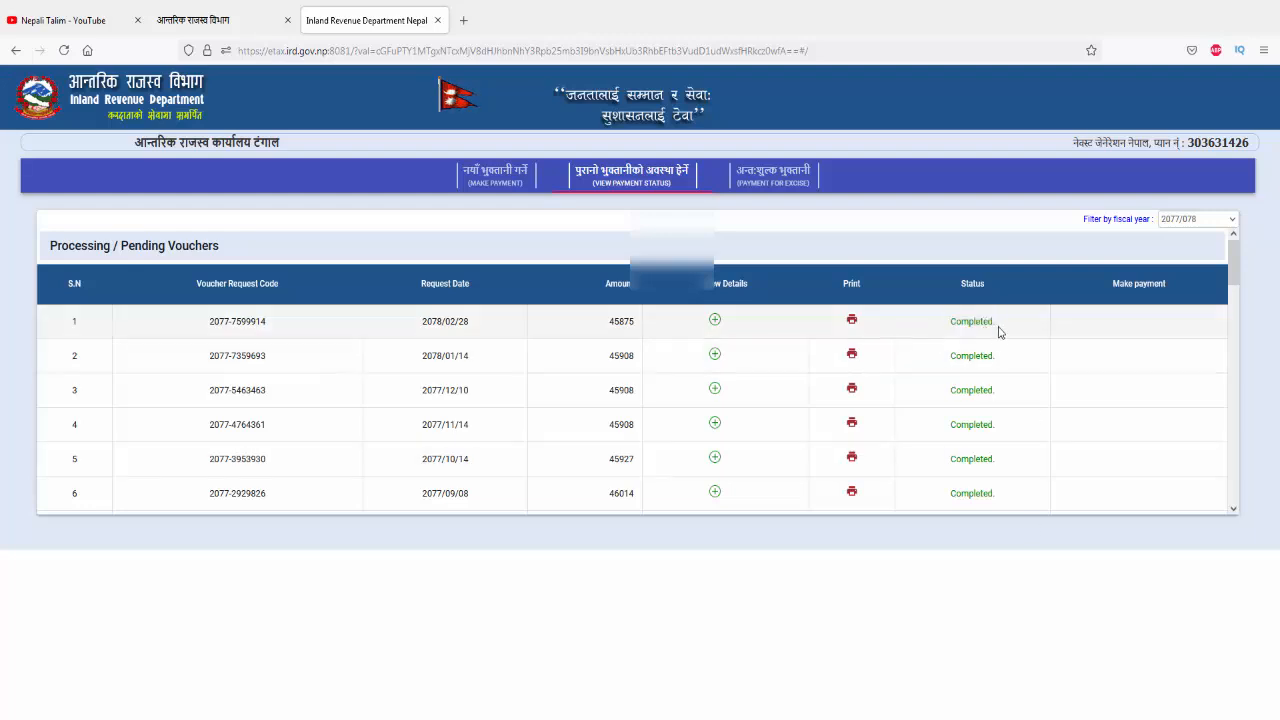